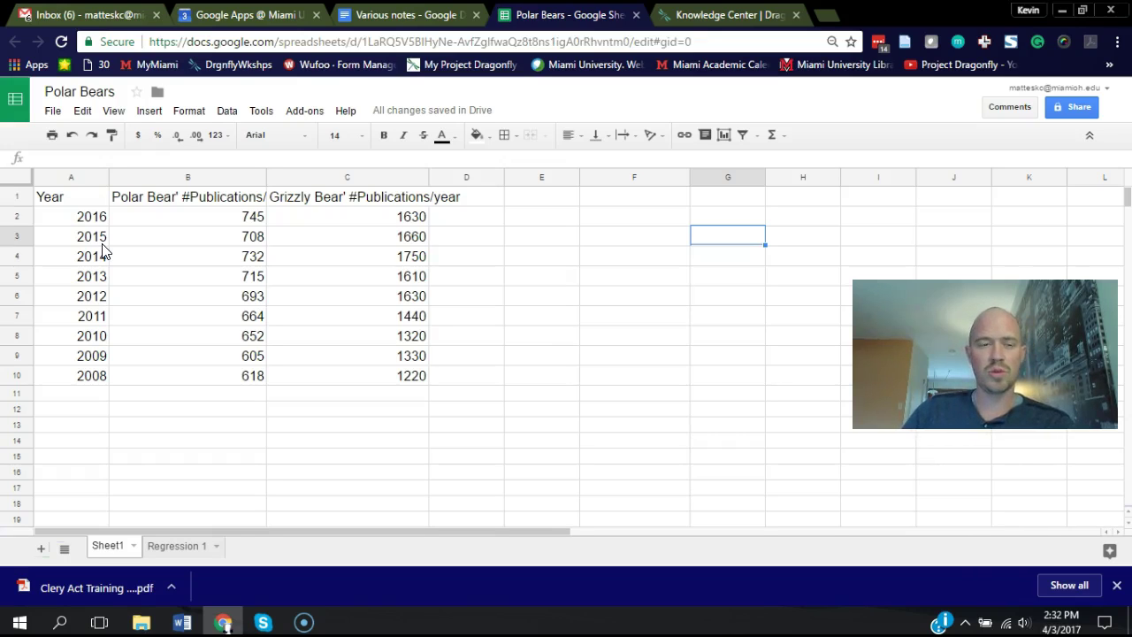
drag(92, 200, 99, 378)
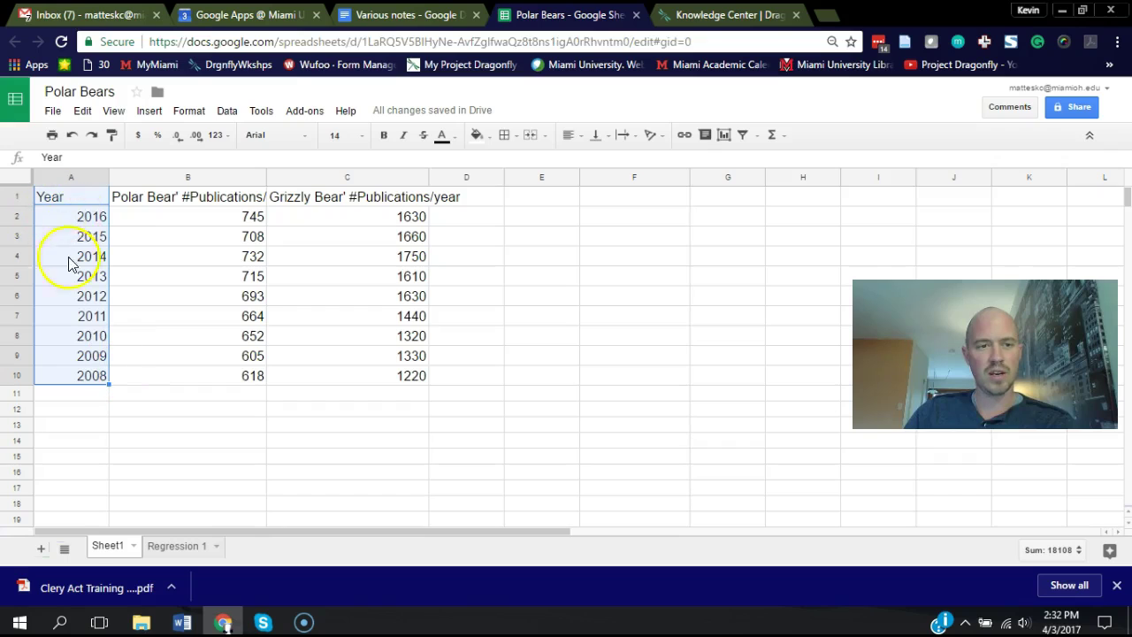
click(173, 203)
click(320, 205)
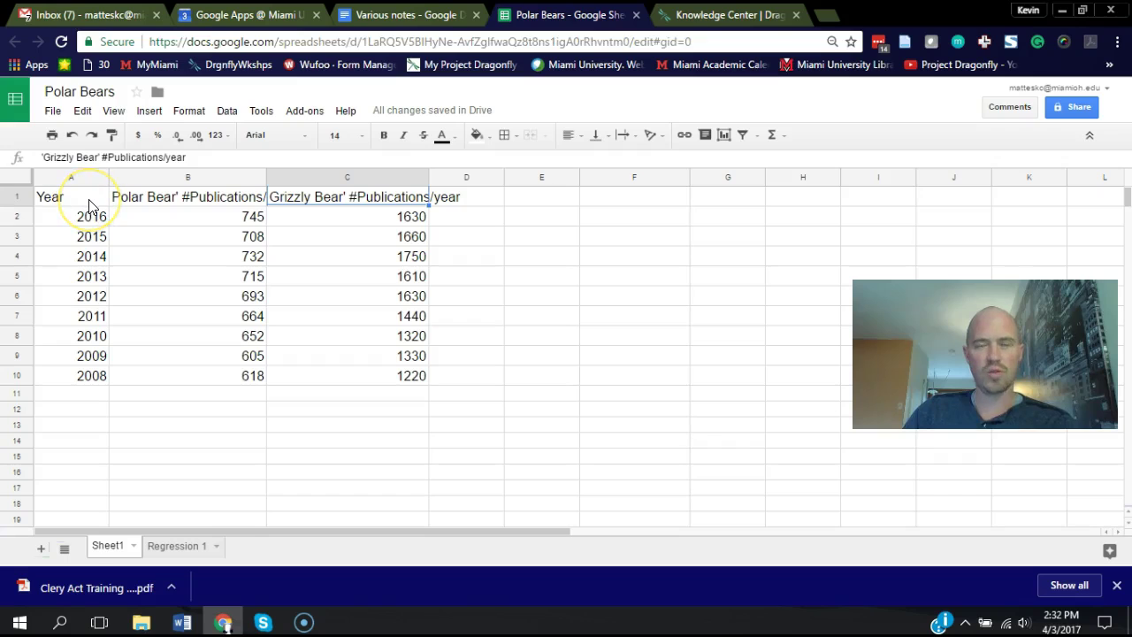
- Start a new chart from the Year and Polar Bear publications data in A1:B10
drag(89, 205, 218, 383)
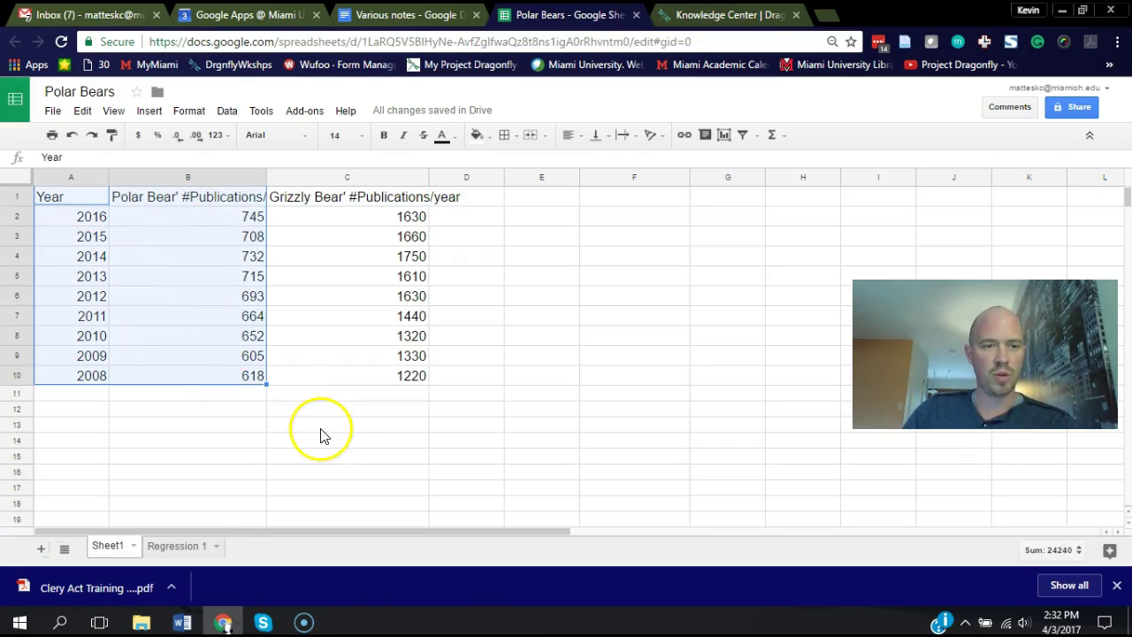
click(150, 112)
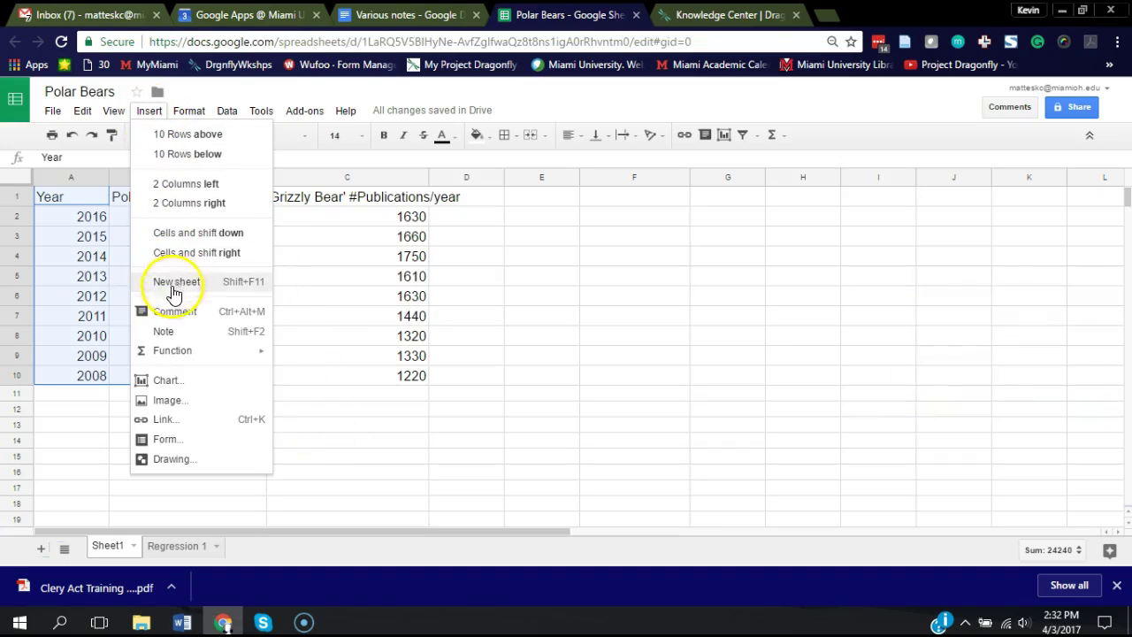
click(165, 381)
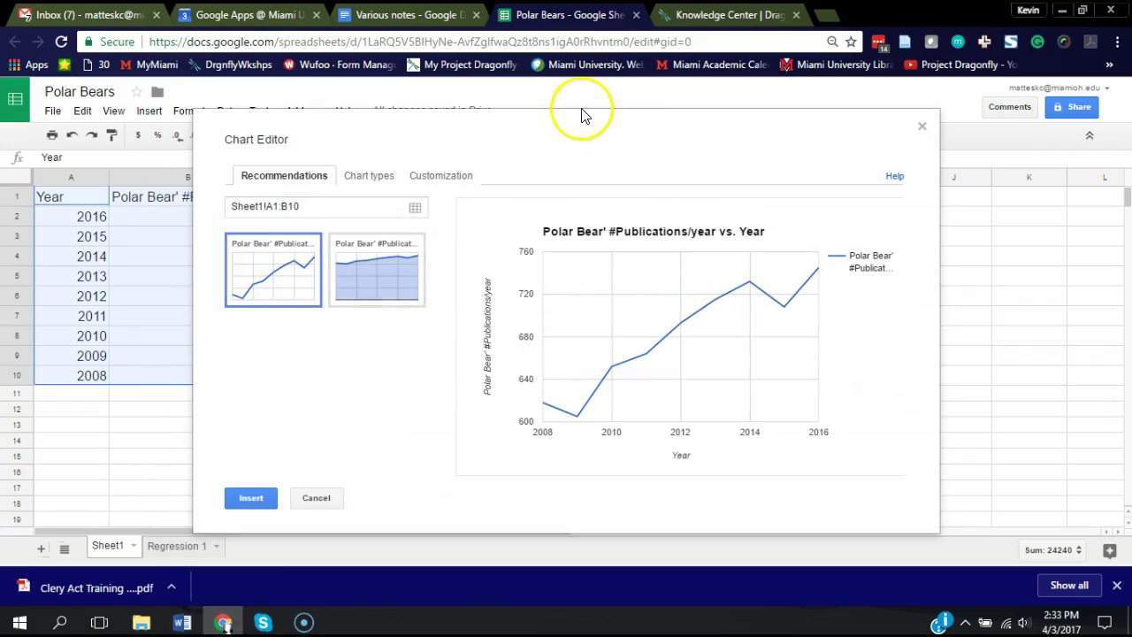
drag(539, 139, 379, 114)
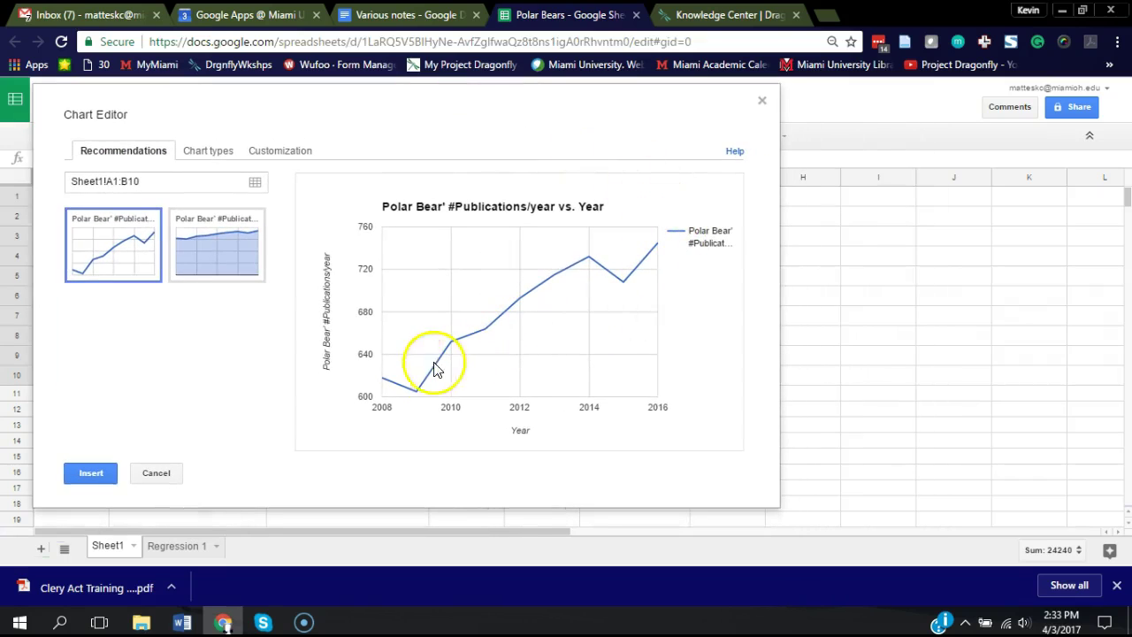
mouse_move(494, 329)
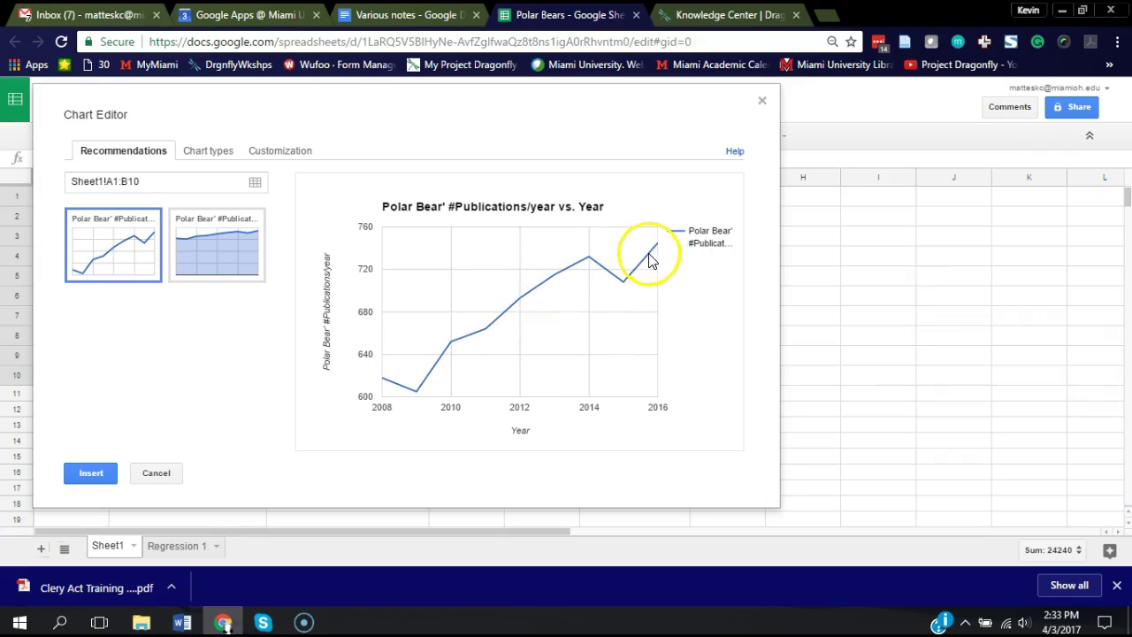
mouse_move(598, 262)
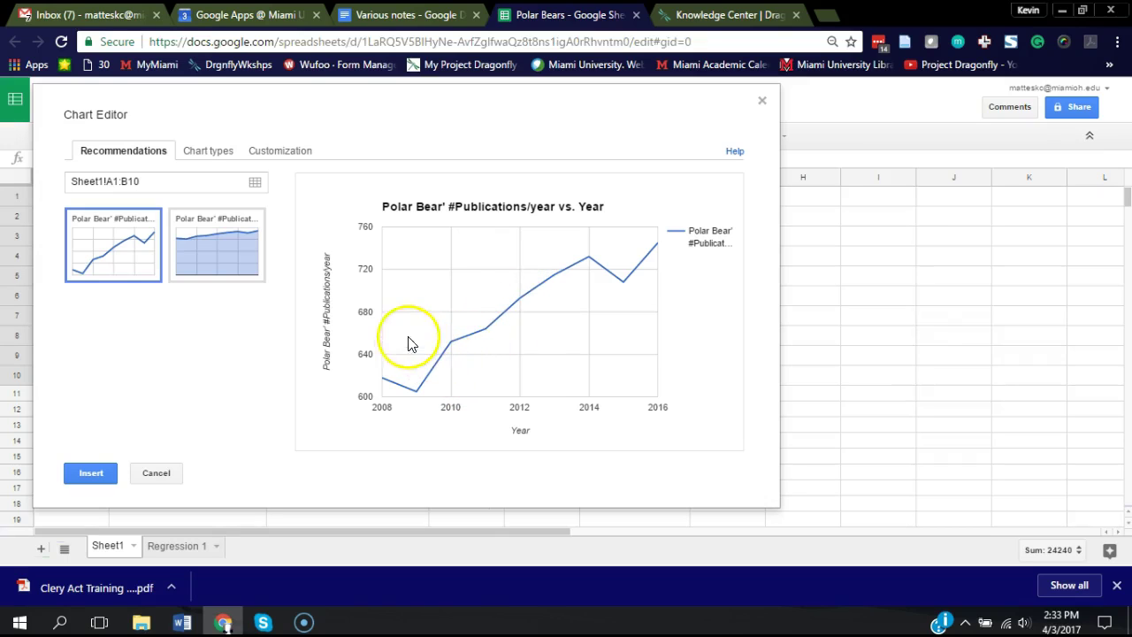
- Change the chart type of the Polar Bear publications chart to a scatter chart
click(198, 163)
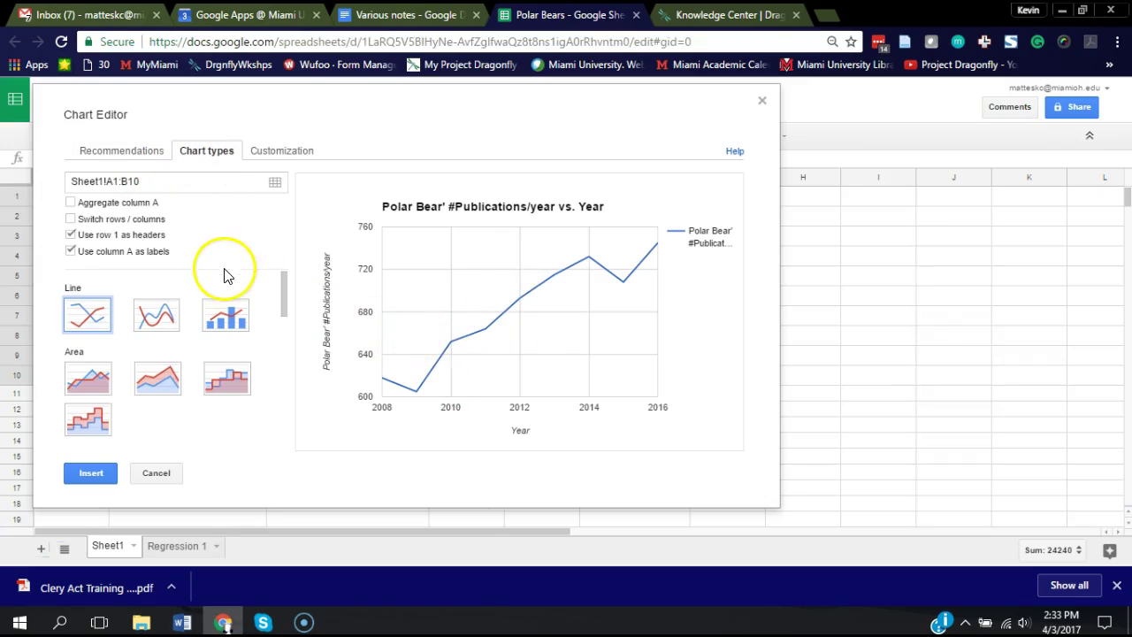
scroll(218, 279, down, 2)
scroll(218, 280, up, 2)
scroll(218, 279, down, 1)
scroll(218, 279, down, 4)
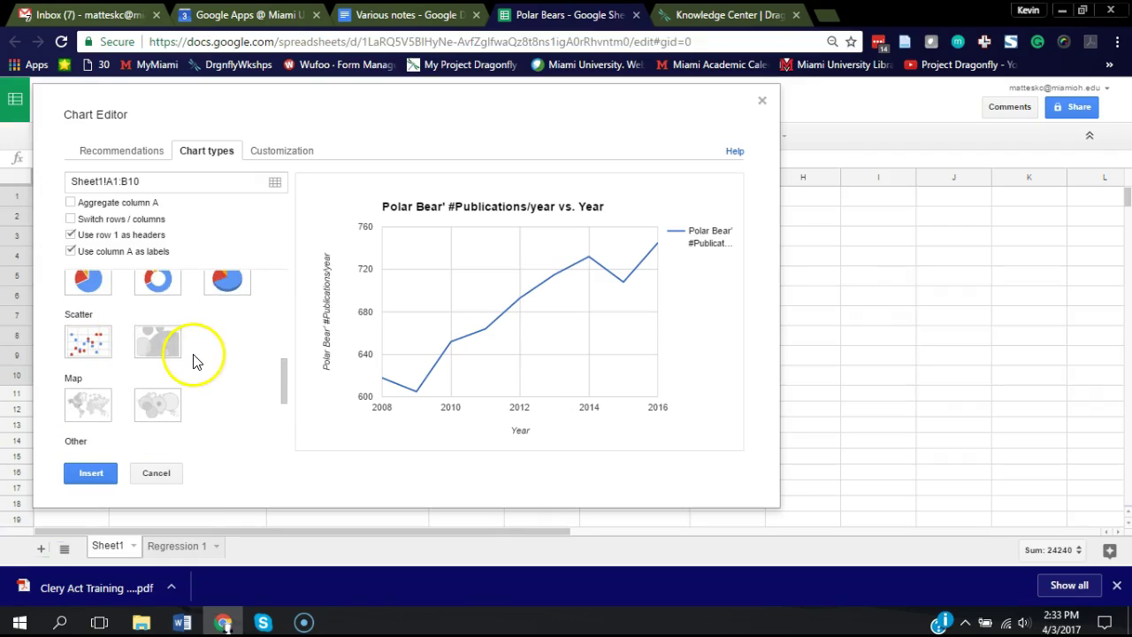
click(95, 345)
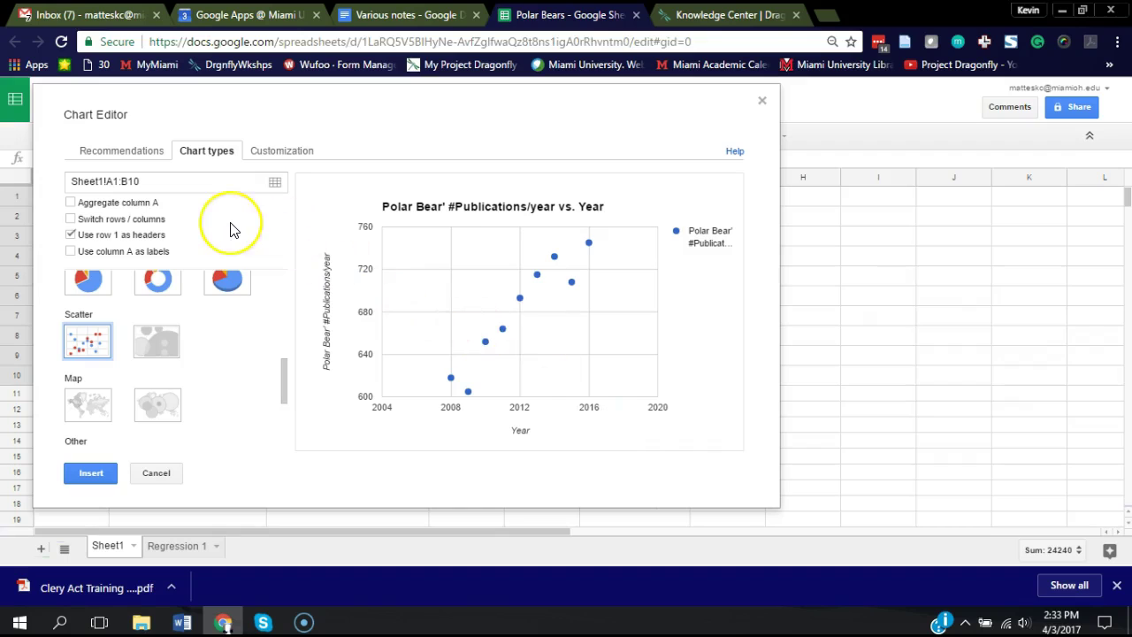
- Clear the scatter chart's title and set its legend to None
click(276, 157)
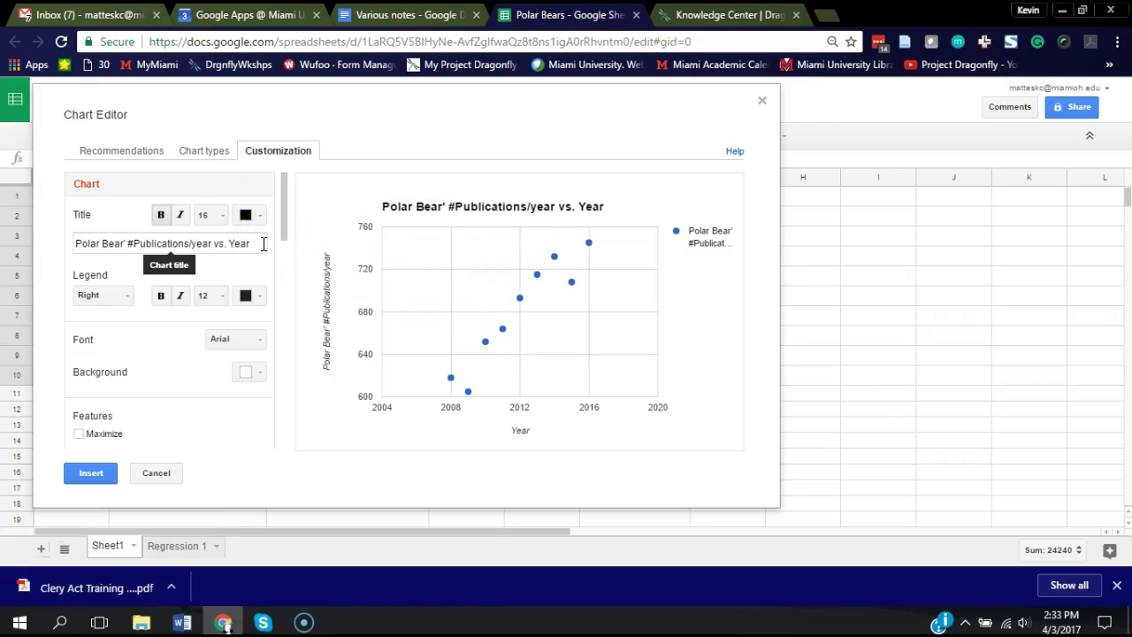
drag(262, 243, 90, 247)
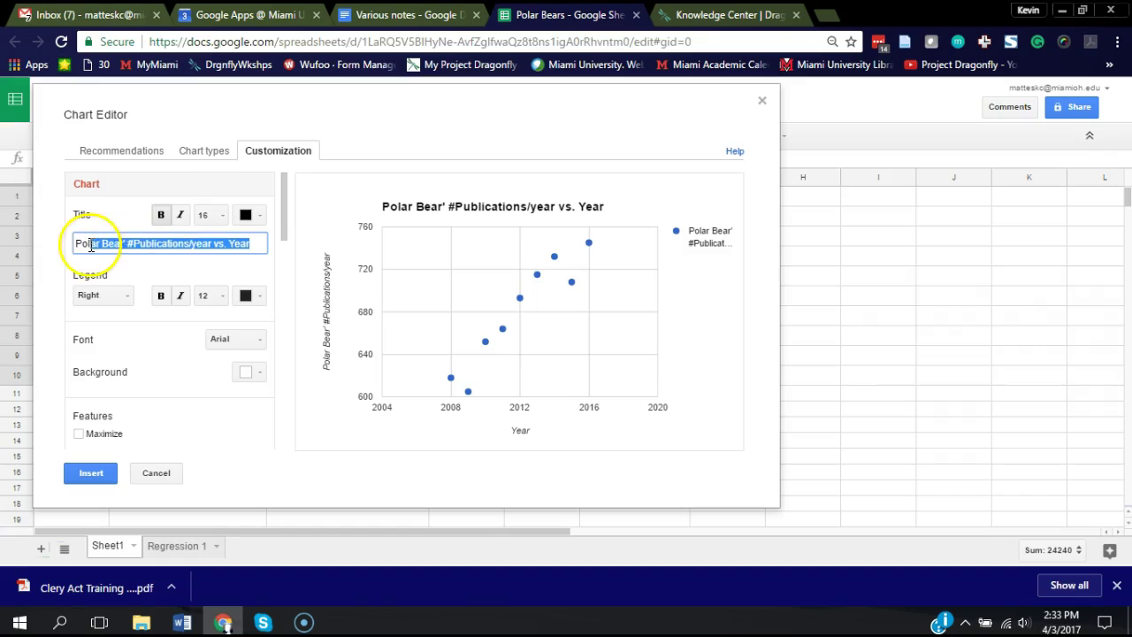
key(BackSpace)
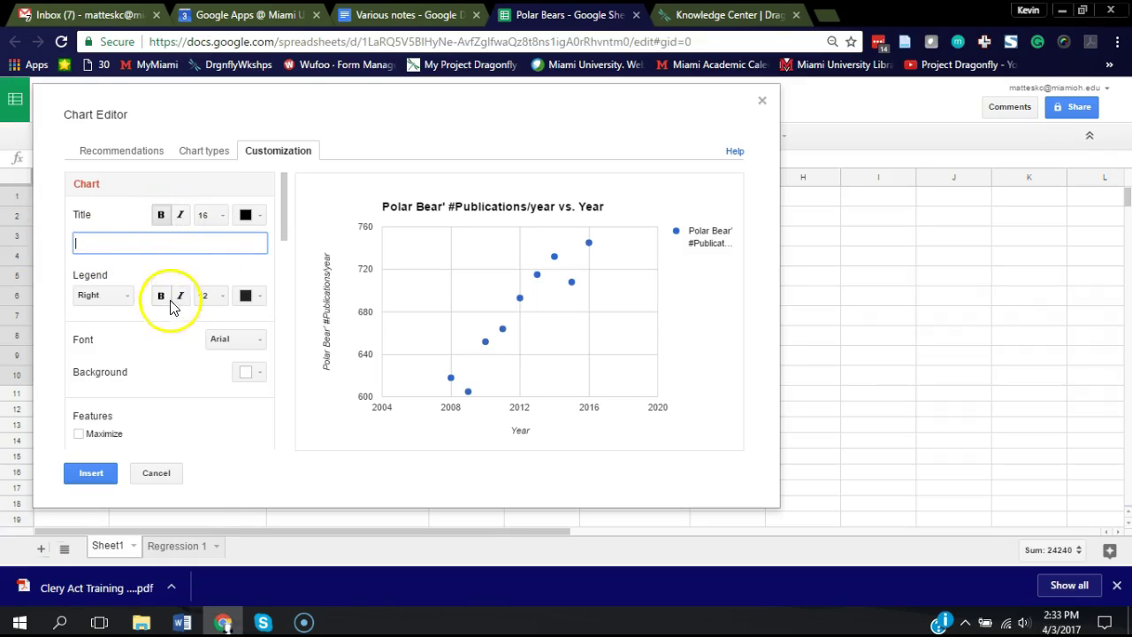
click(174, 270)
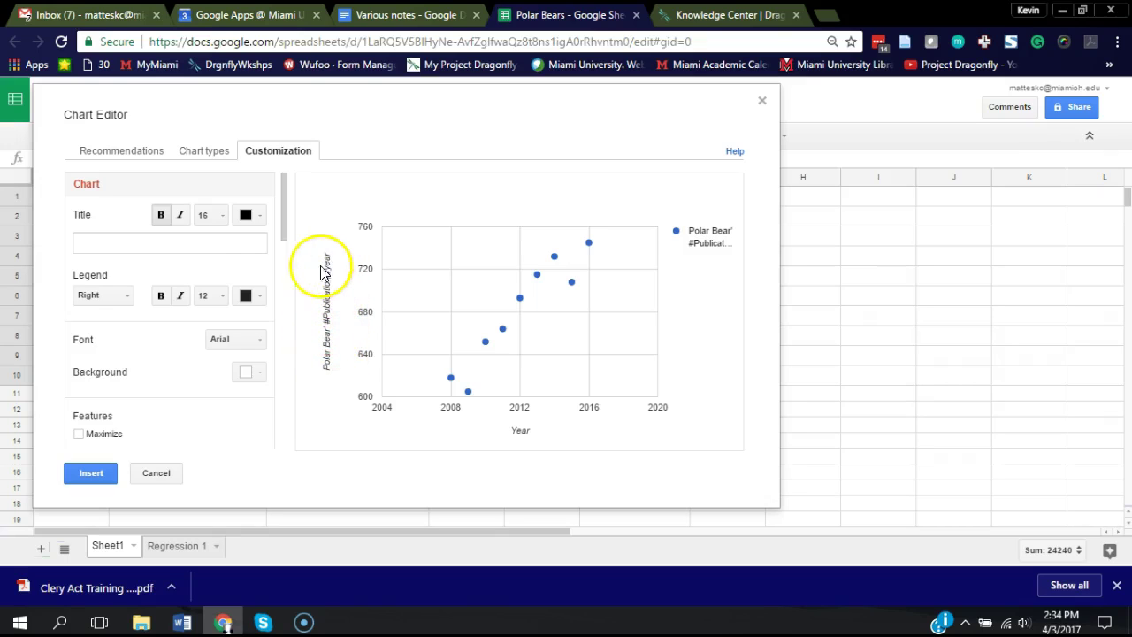
click(123, 297)
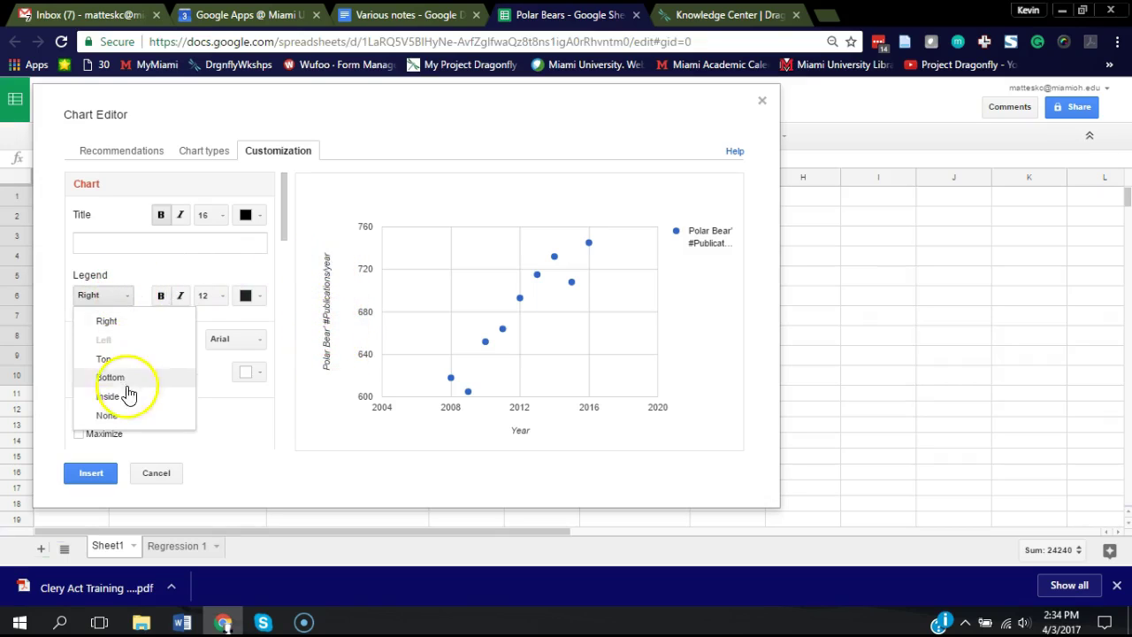
click(124, 416)
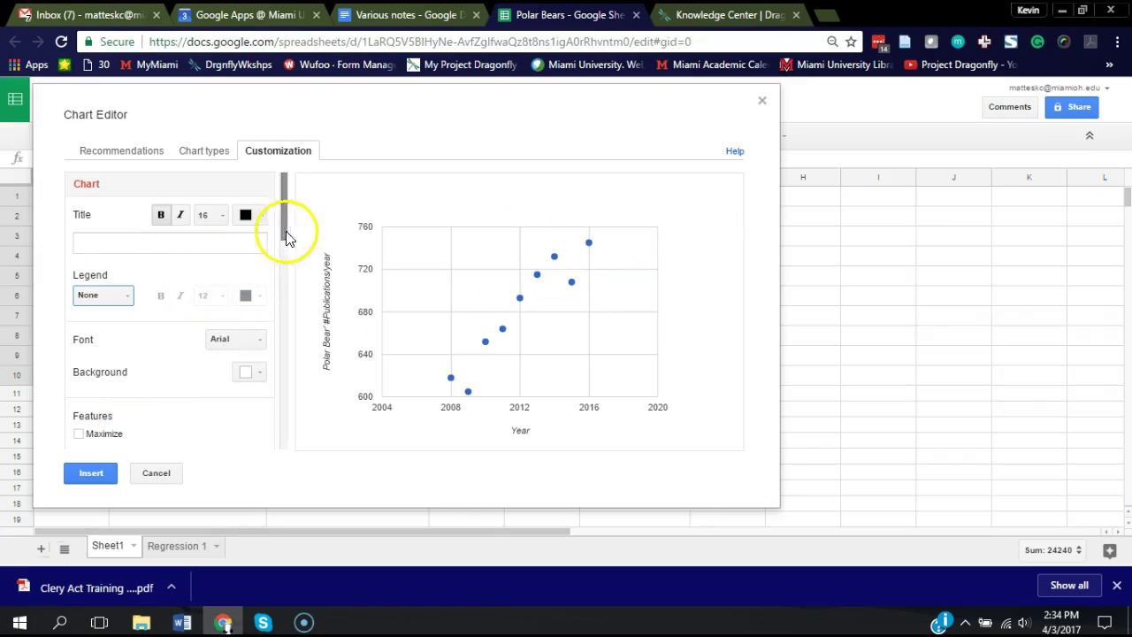
- Set the number of major gridlines on the chart's horizontal axis to 9
drag(283, 230, 272, 304)
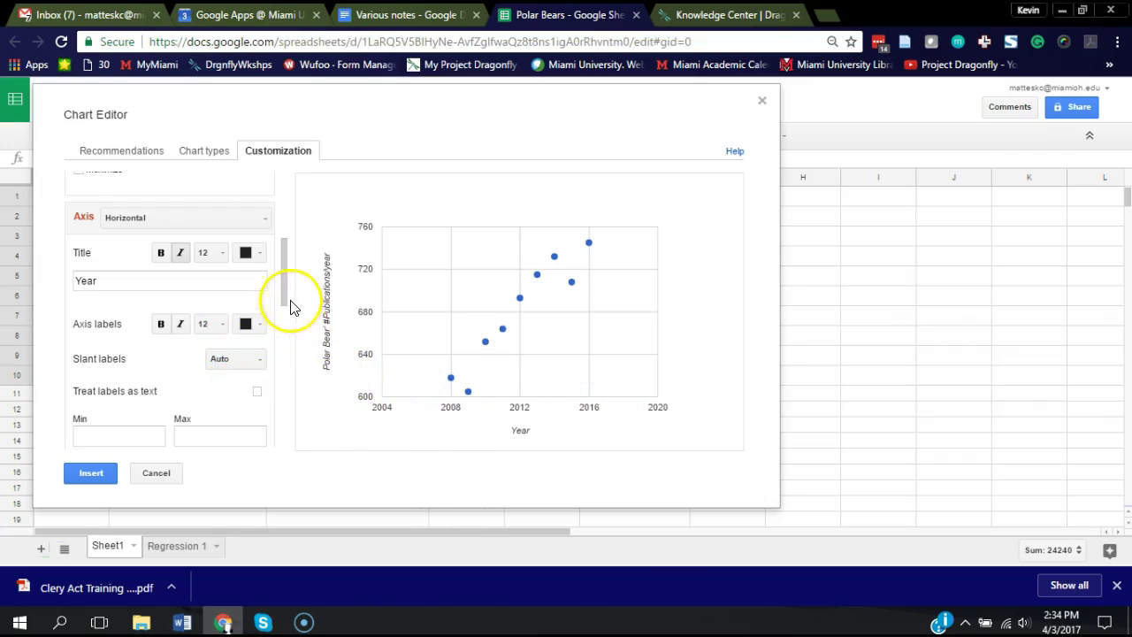
drag(285, 305, 283, 354)
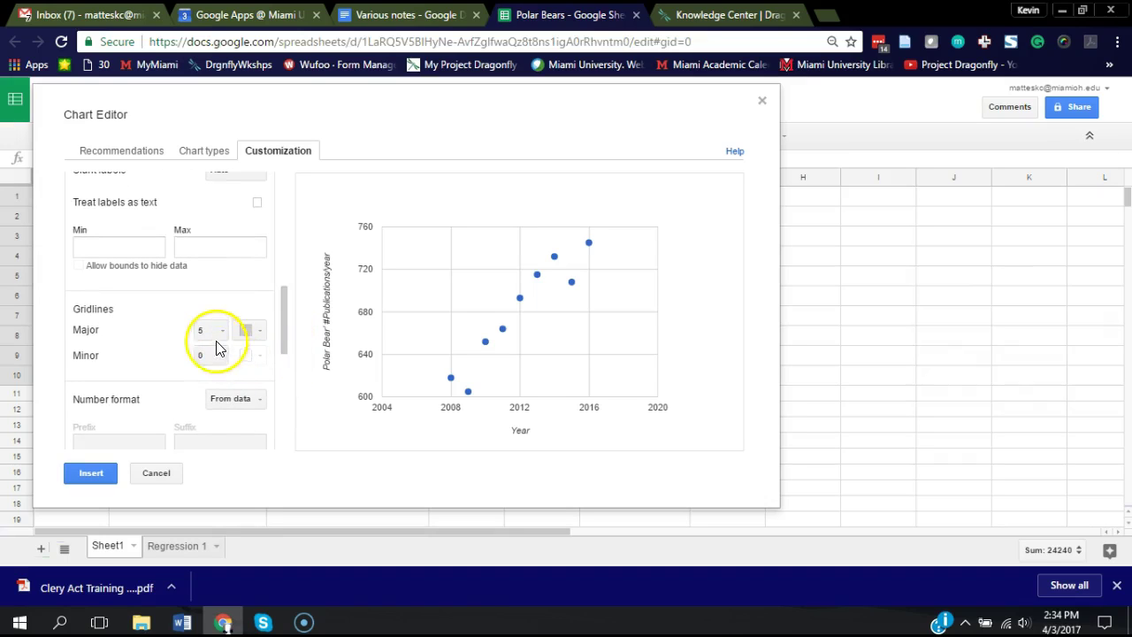
click(216, 331)
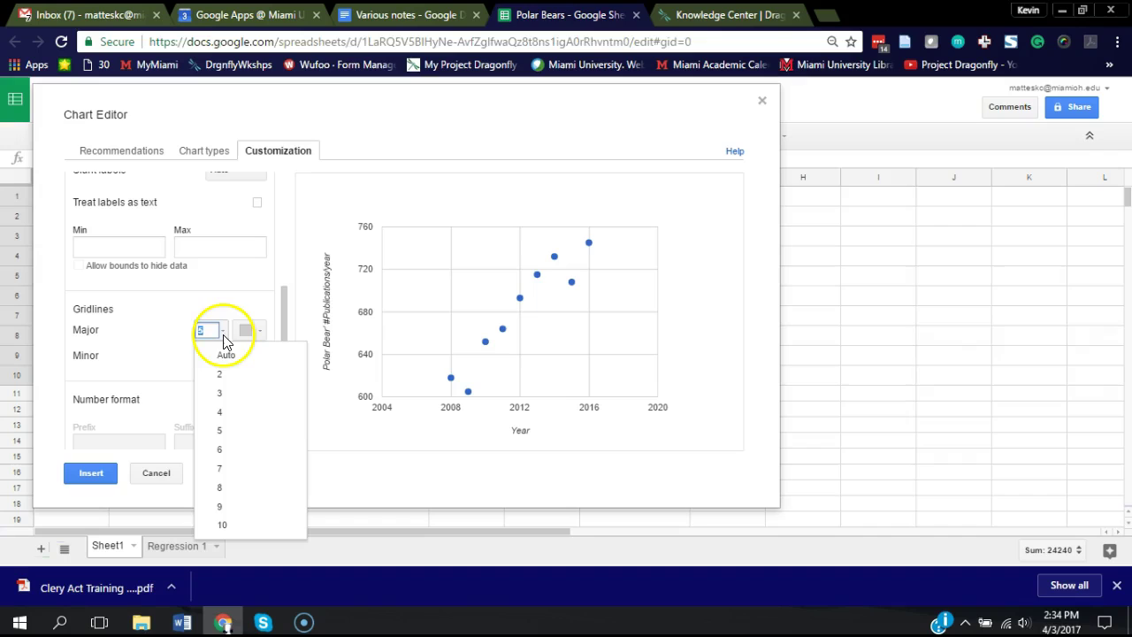
click(232, 509)
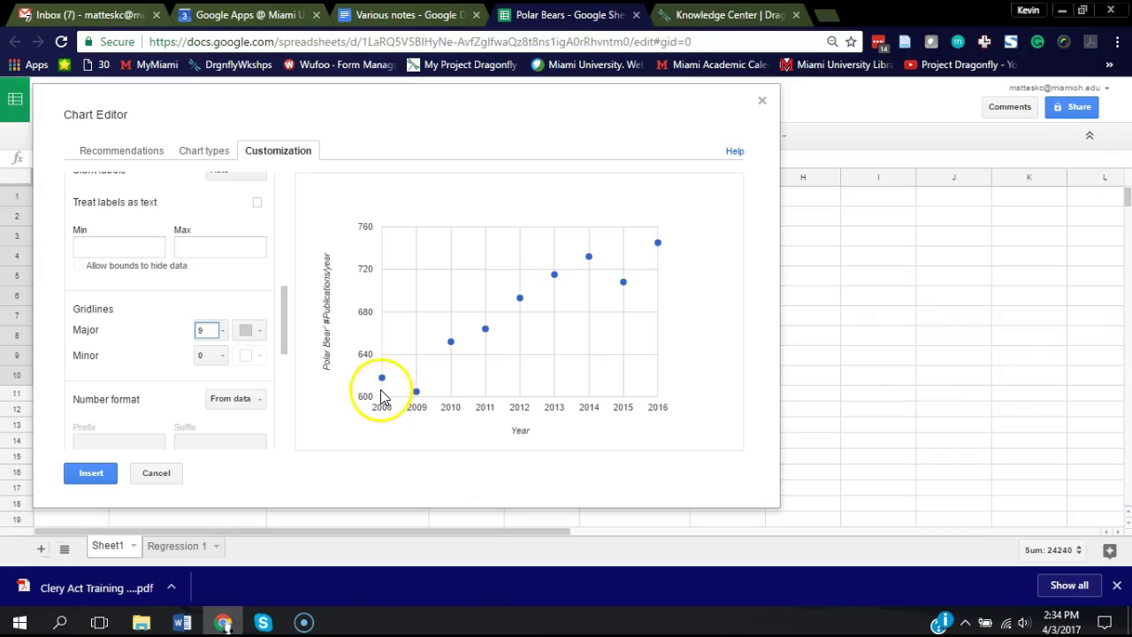
mouse_move(380, 382)
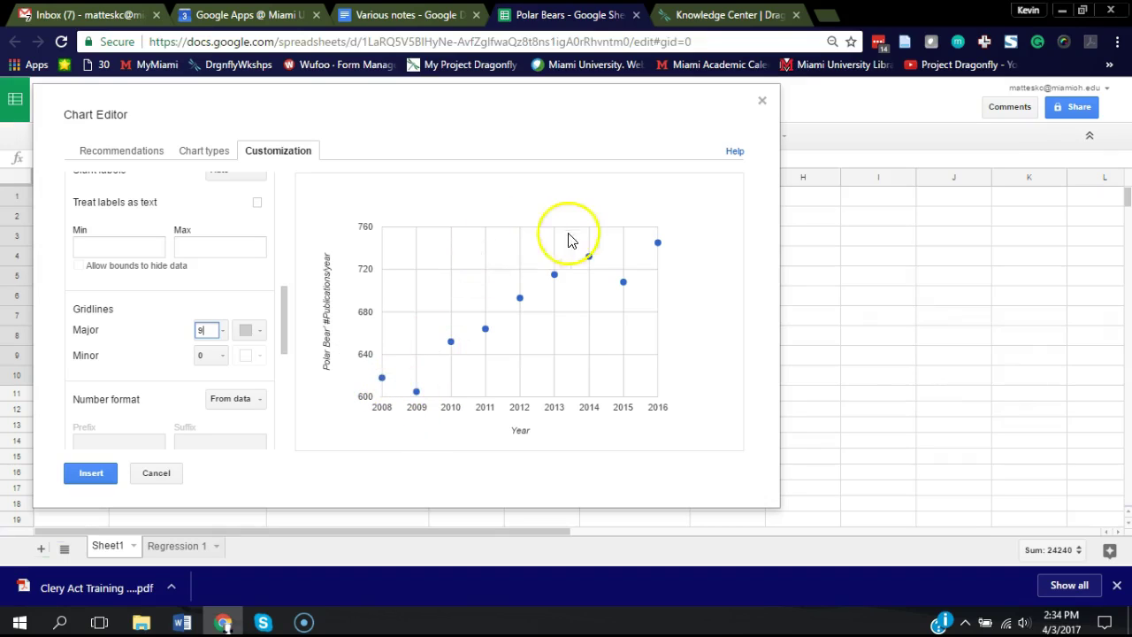
mouse_move(657, 251)
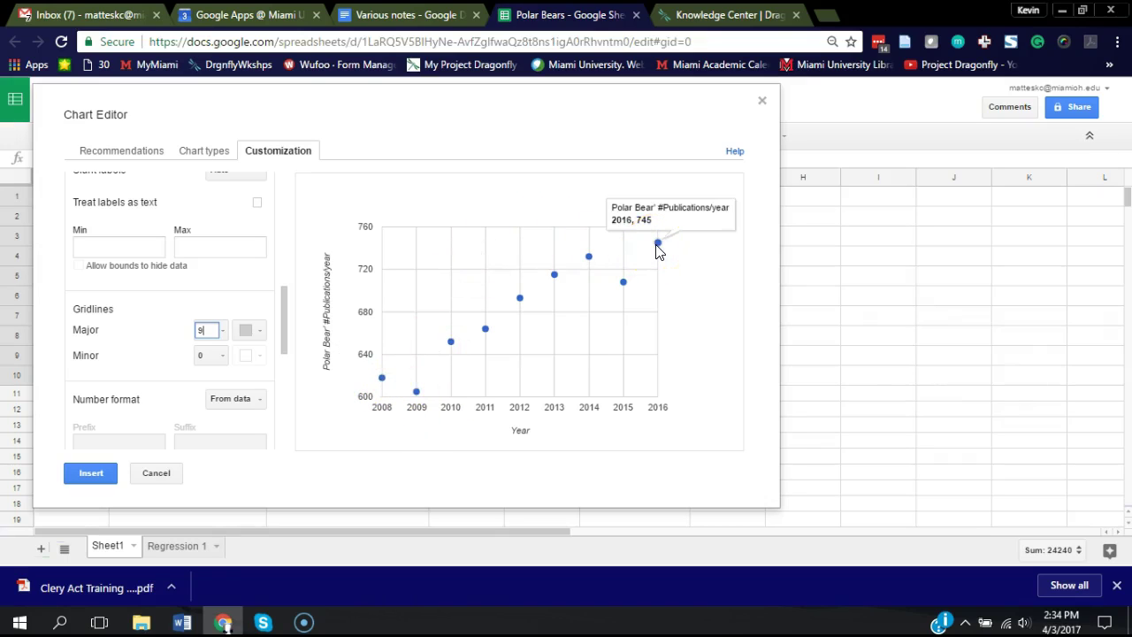
click(328, 356)
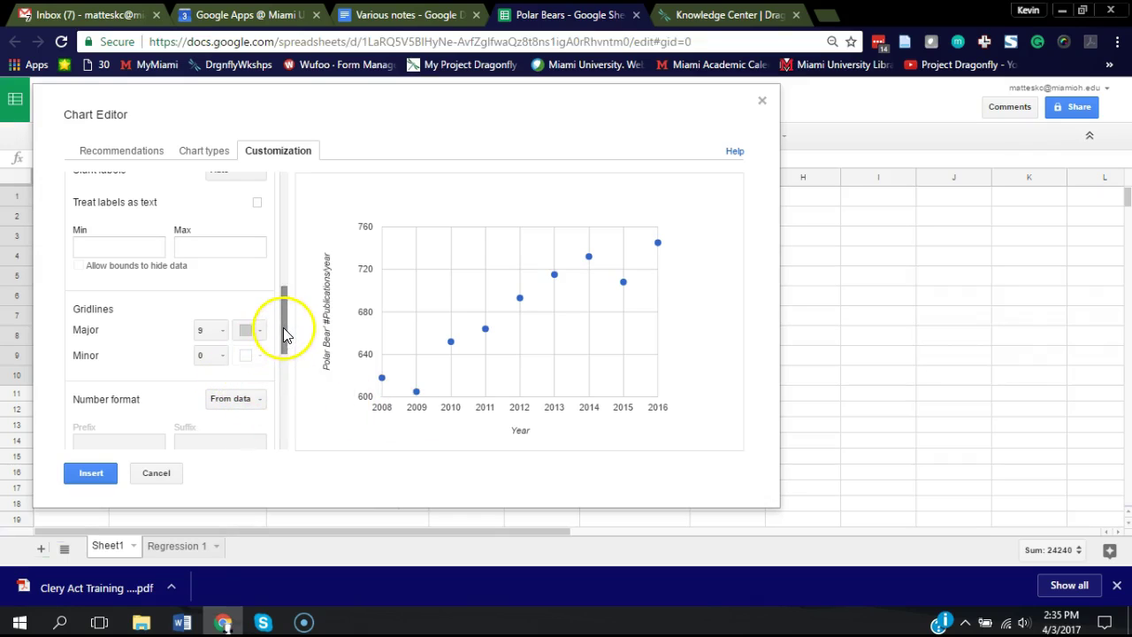
- Slant the year labels on the chart's horizontal axis by 30°
drag(284, 334, 284, 311)
click(259, 251)
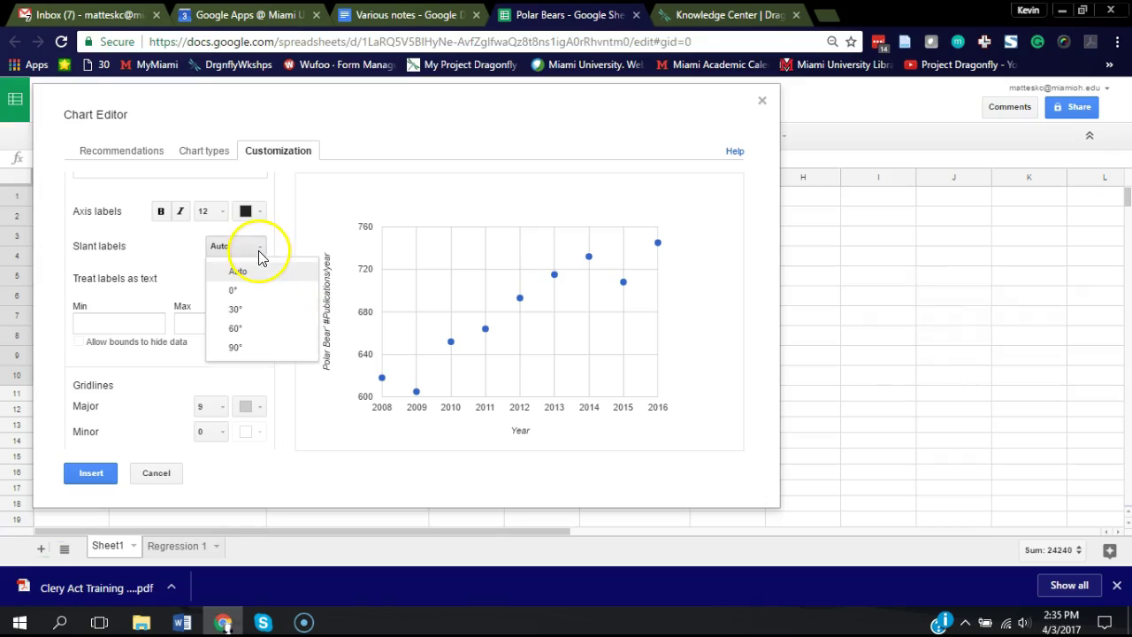
click(265, 309)
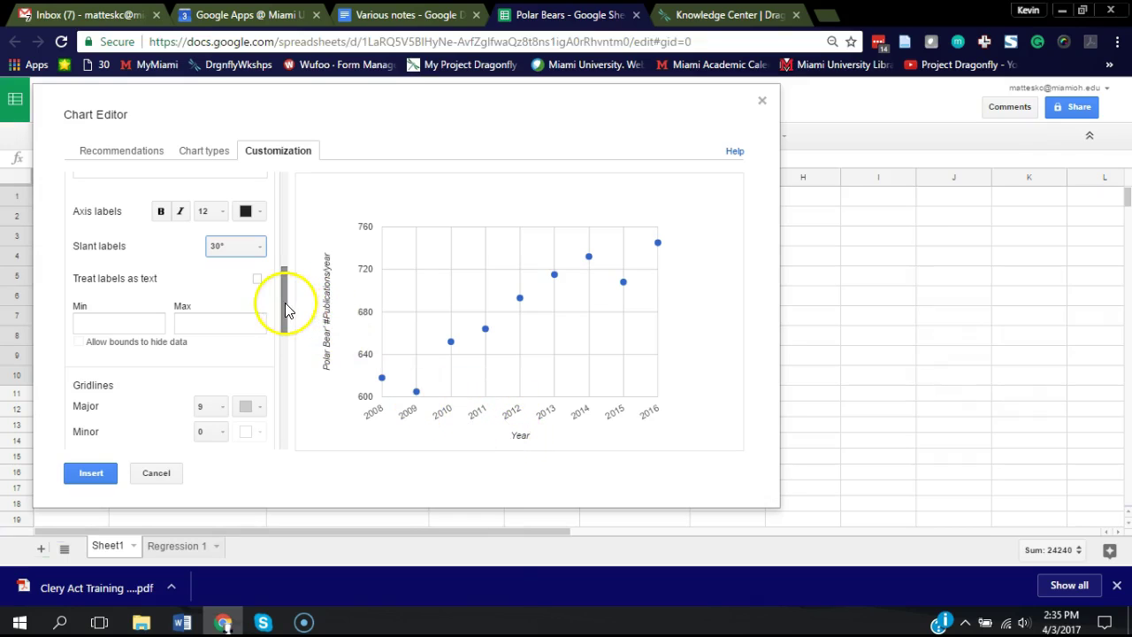
- Try 8 major gridlines on the chart's left vertical axis and settle on 7
scroll(285, 303, up, 3)
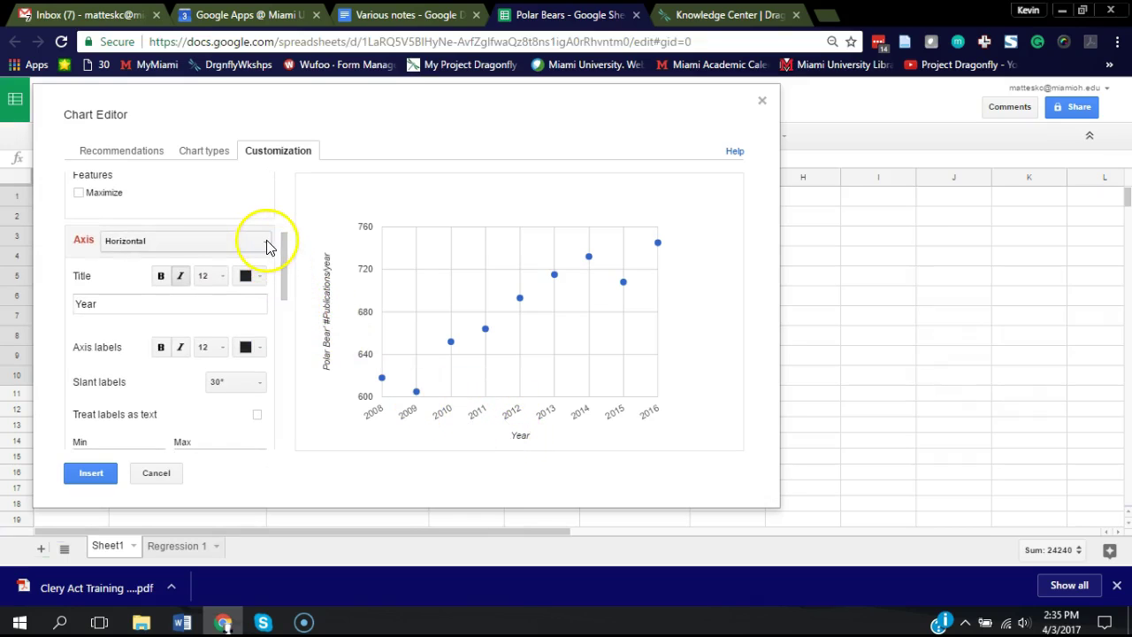
click(266, 240)
click(232, 288)
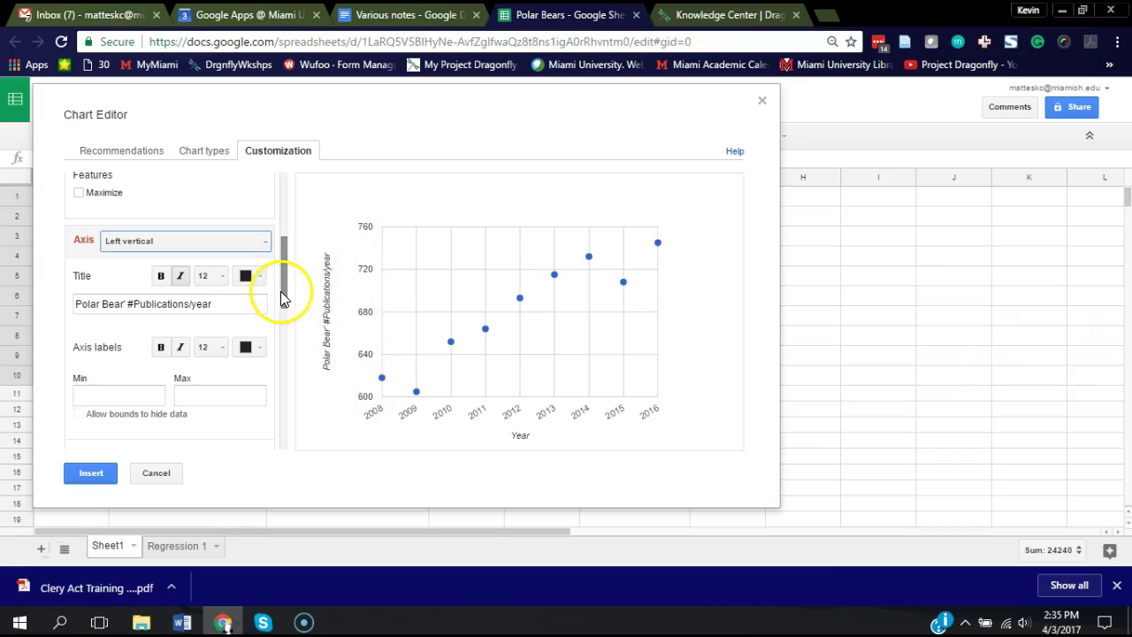
drag(277, 291, 283, 342)
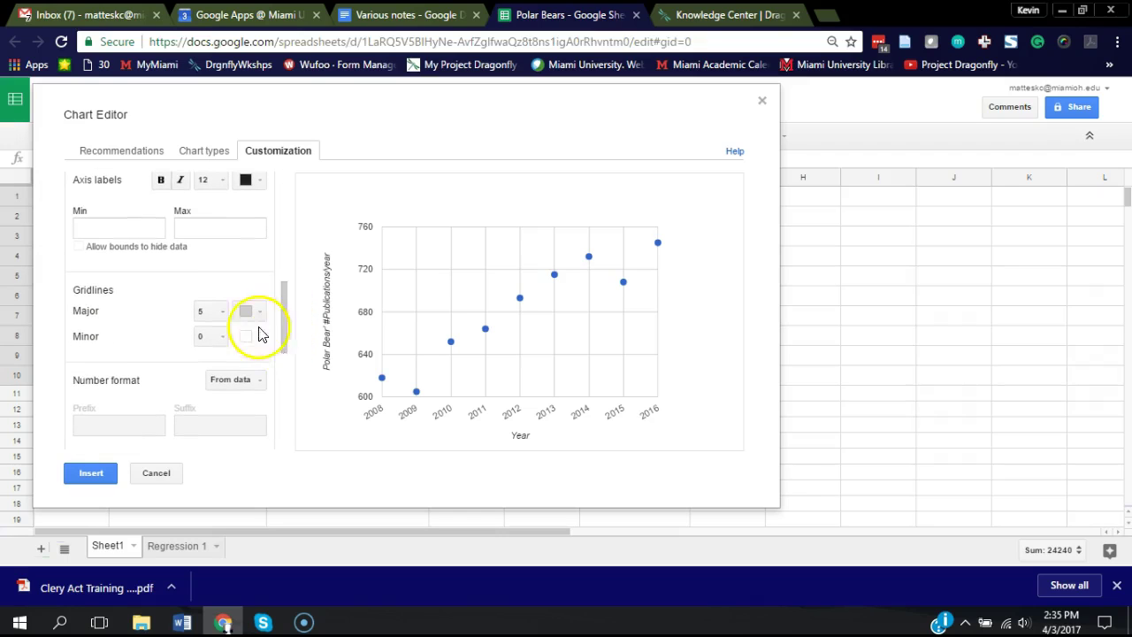
click(209, 310)
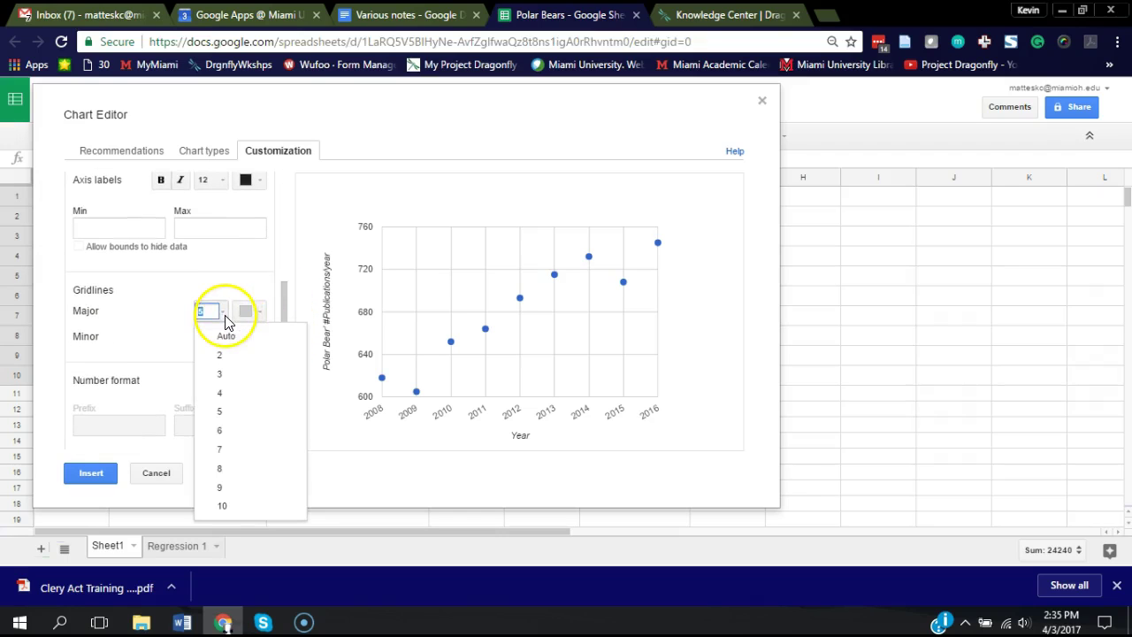
click(225, 469)
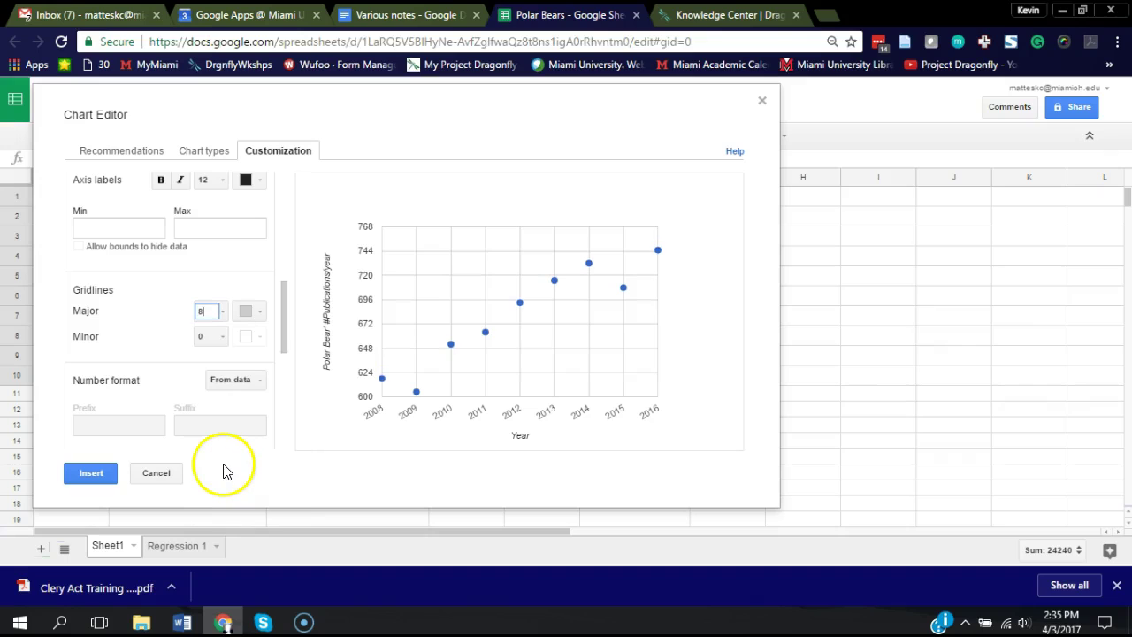
click(222, 317)
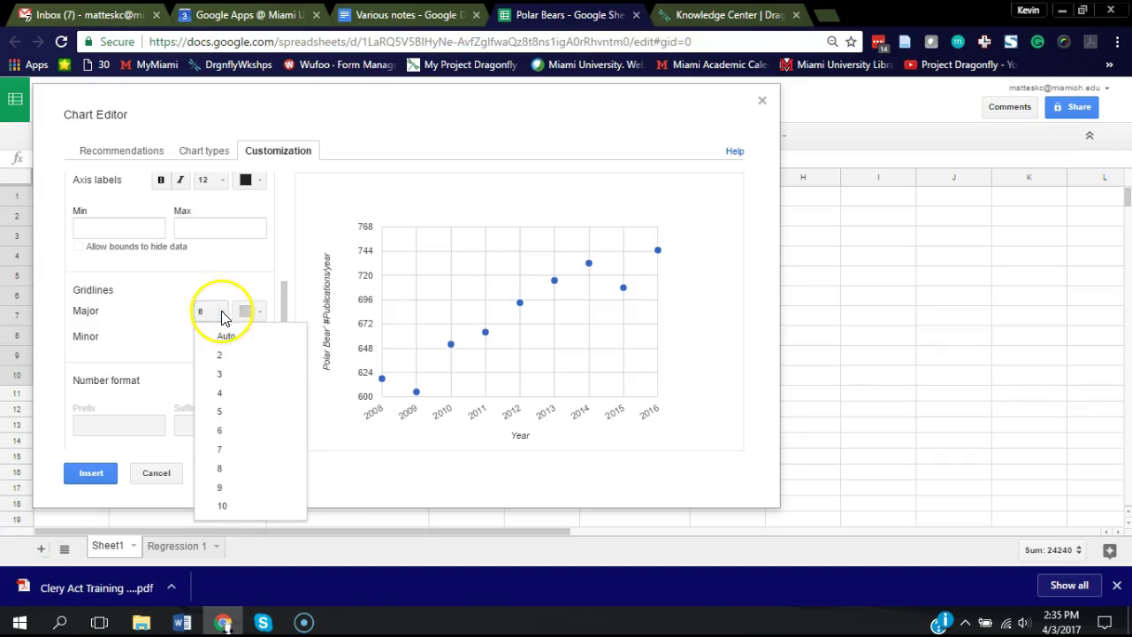
click(225, 451)
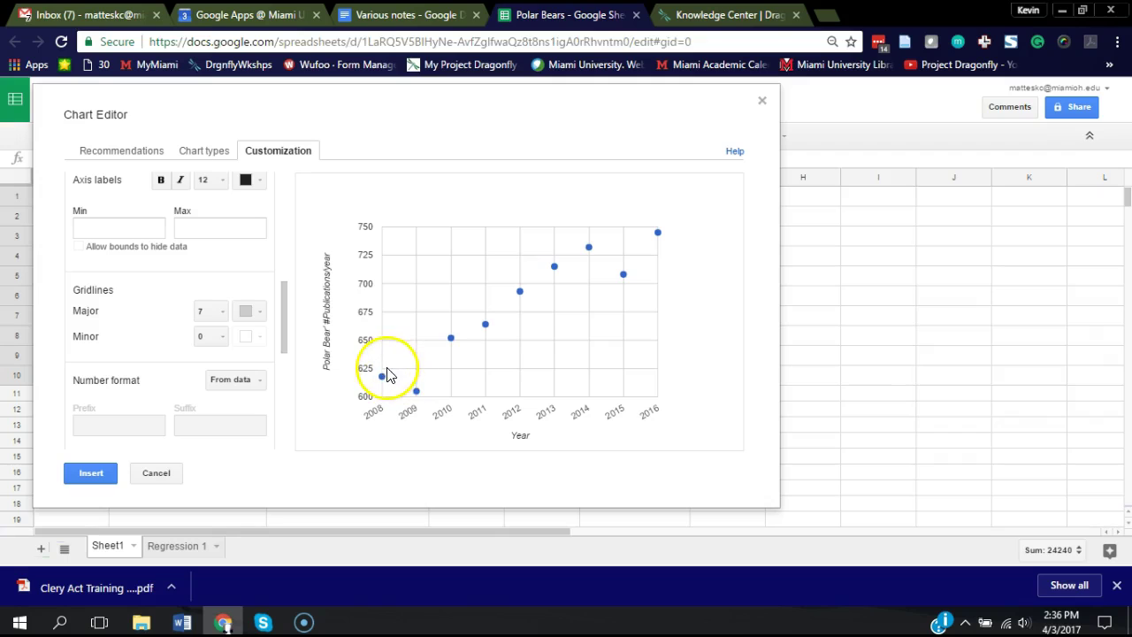
- Add a Linear trendline to the Polar Bear' #Publications/year series in the scatter chart
drag(280, 299, 278, 403)
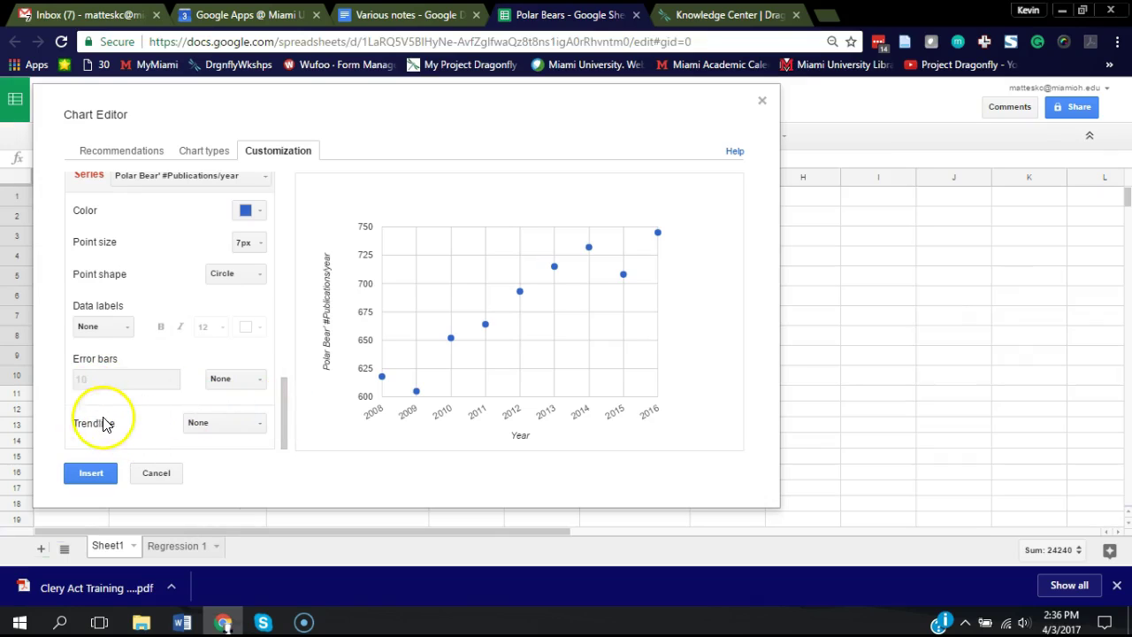
click(257, 426)
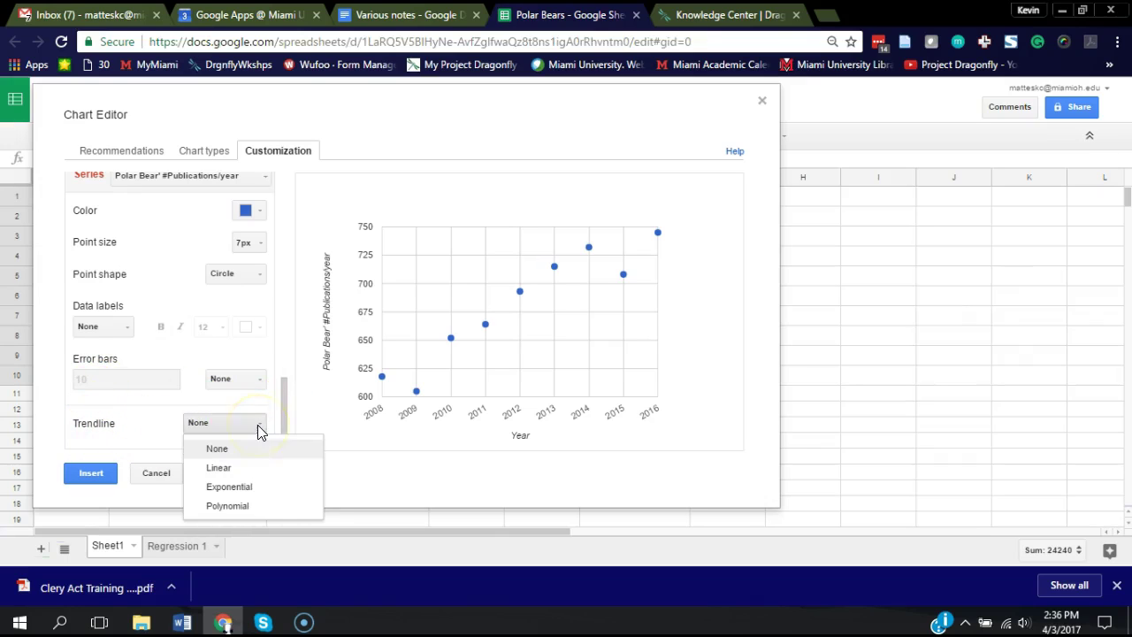
click(240, 470)
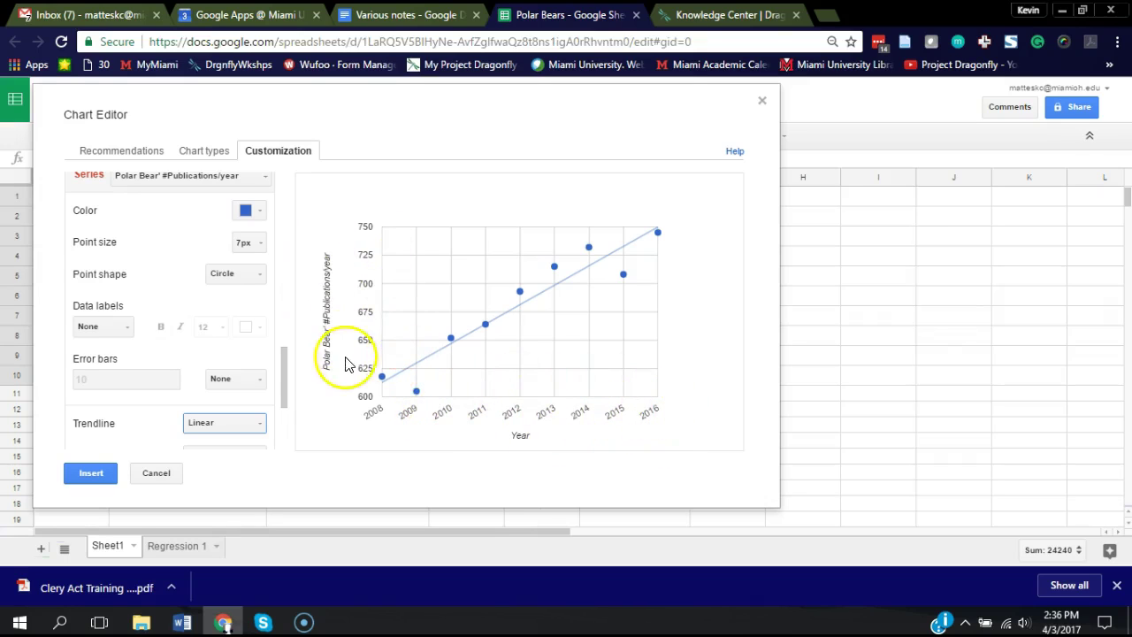
mouse_move(425, 360)
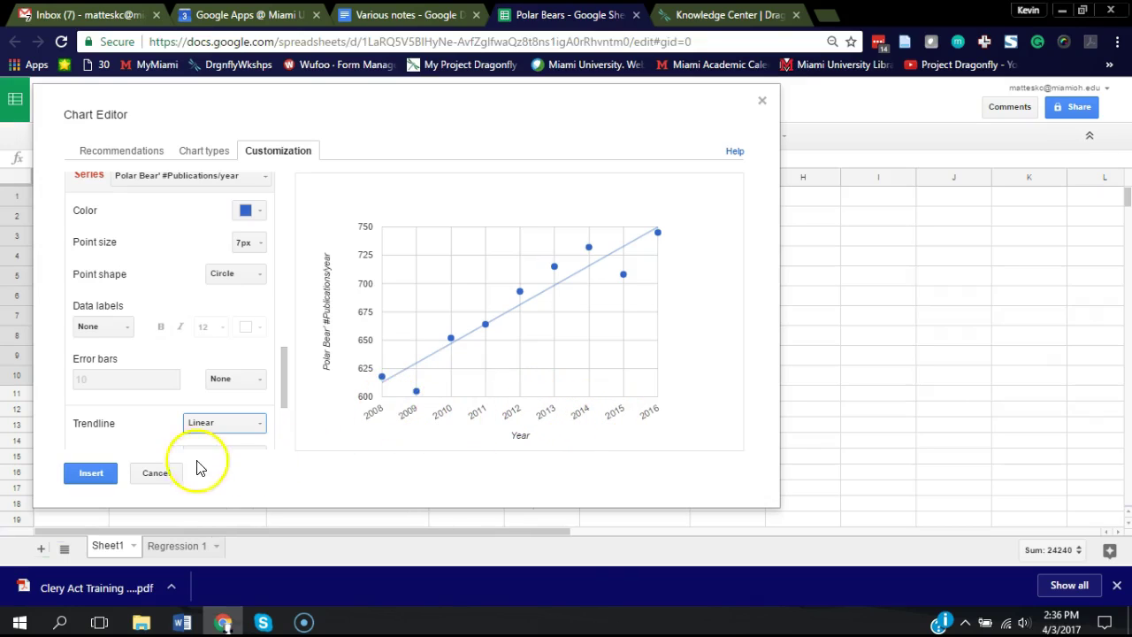
- Insert the customized scatter chart into Sheet1 and place it directly below the data table
click(93, 474)
drag(240, 230, 217, 415)
scroll(306, 390, down, 1)
scroll(306, 389, up, 1)
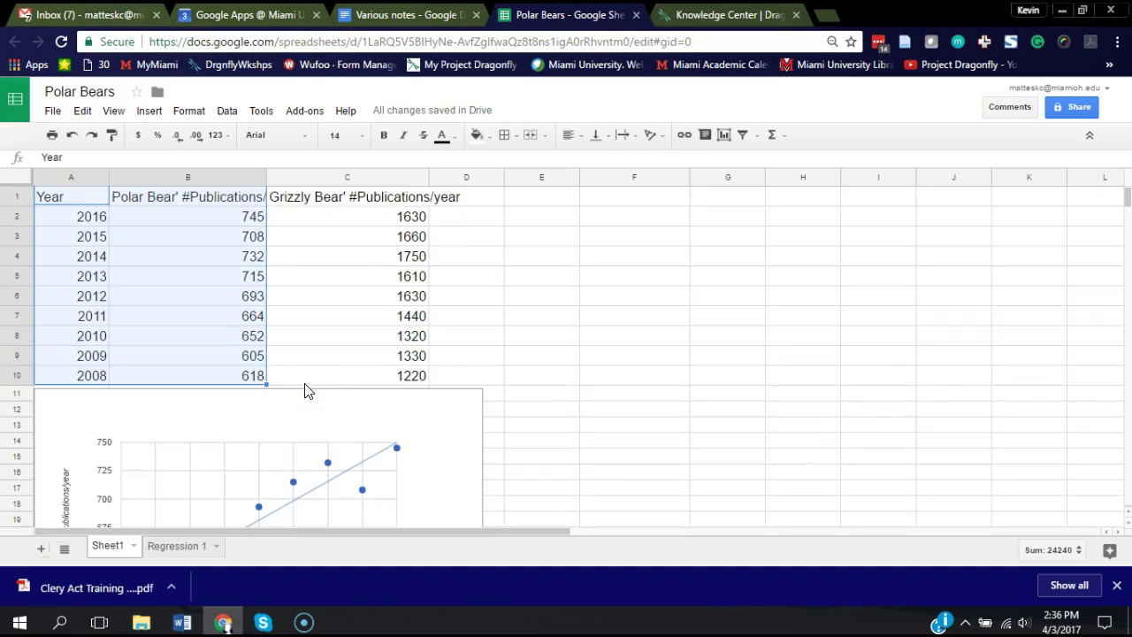
- Calculate the correlation between year and Polar Bear publications in cell E2 with =correl(A2:A10, B2:B10)
click(523, 225)
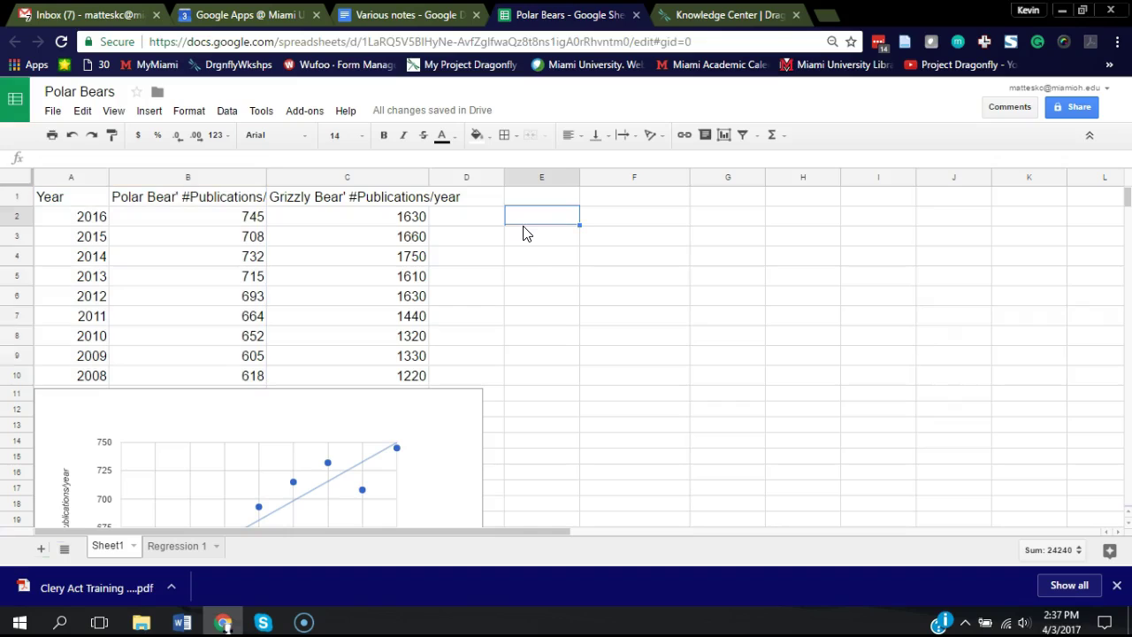
text(=)
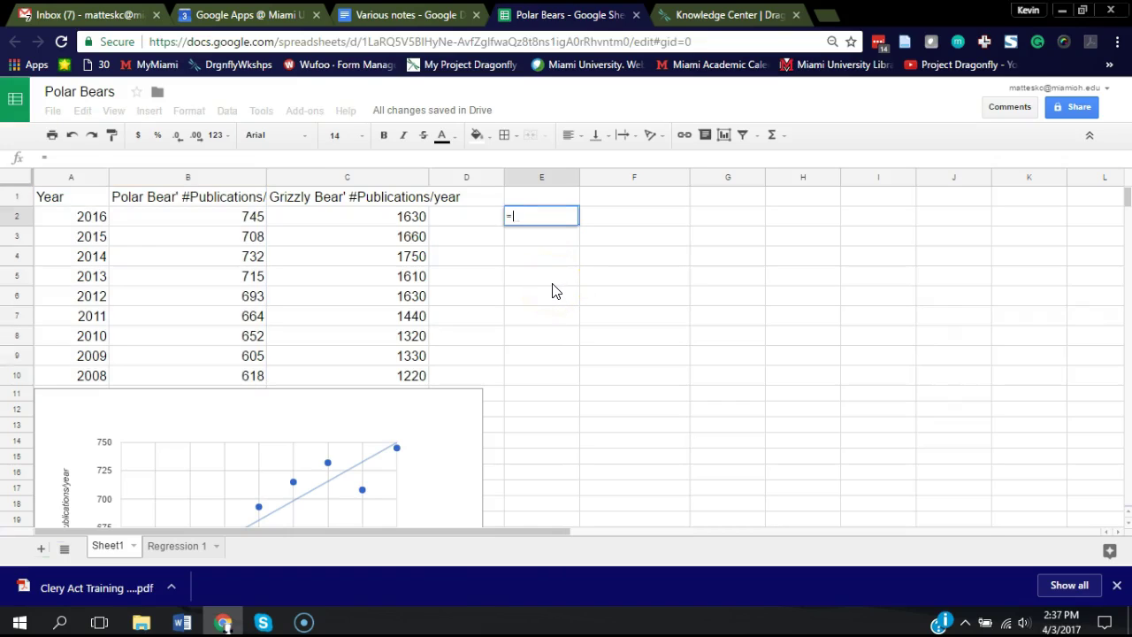
text(co)
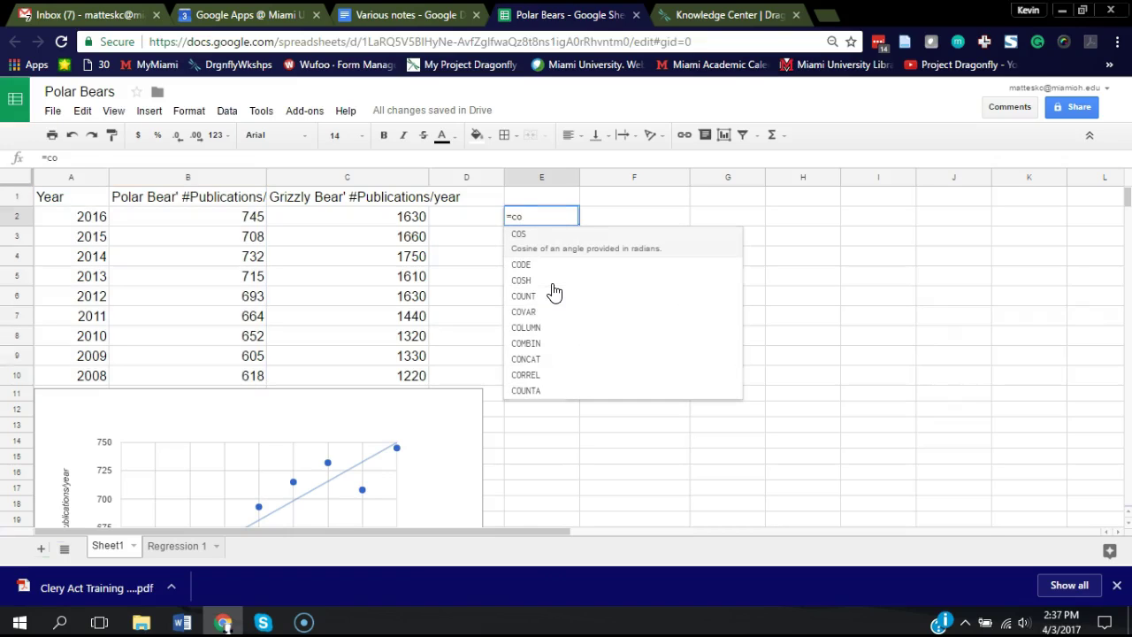
text(rrel)
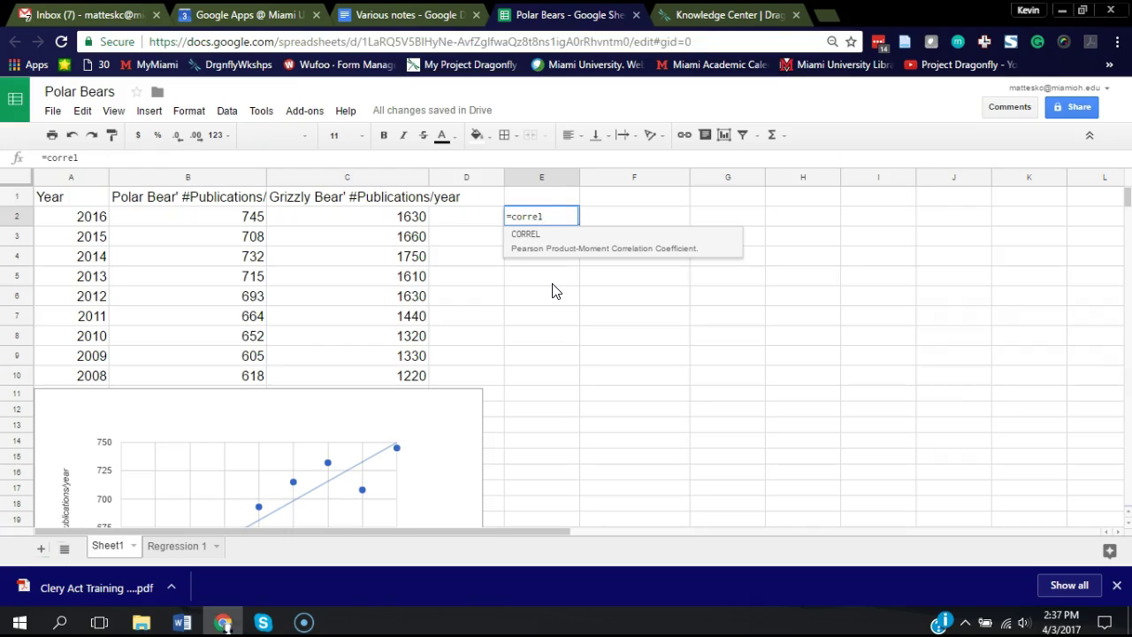
text(()
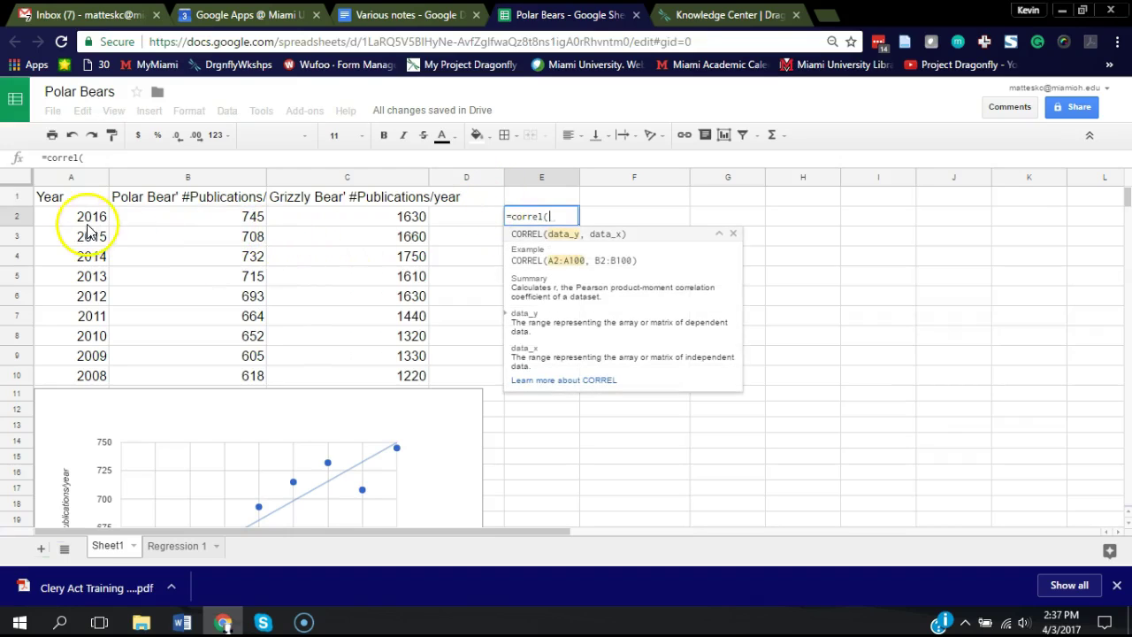
drag(85, 218, 95, 378)
text(,)
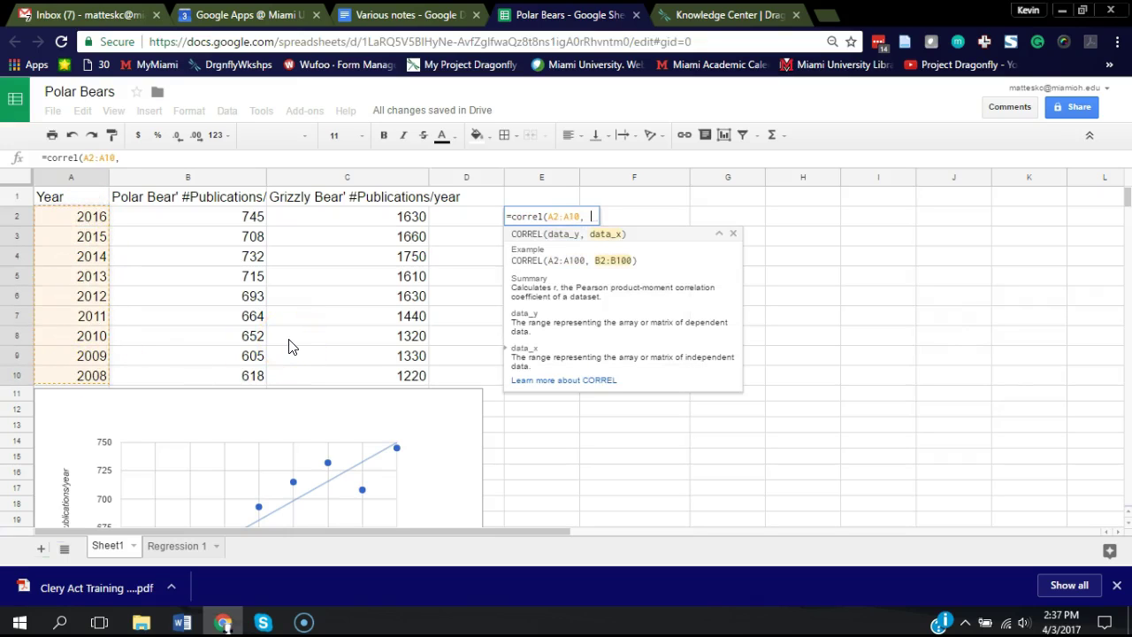
drag(234, 219, 246, 387)
click(301, 375)
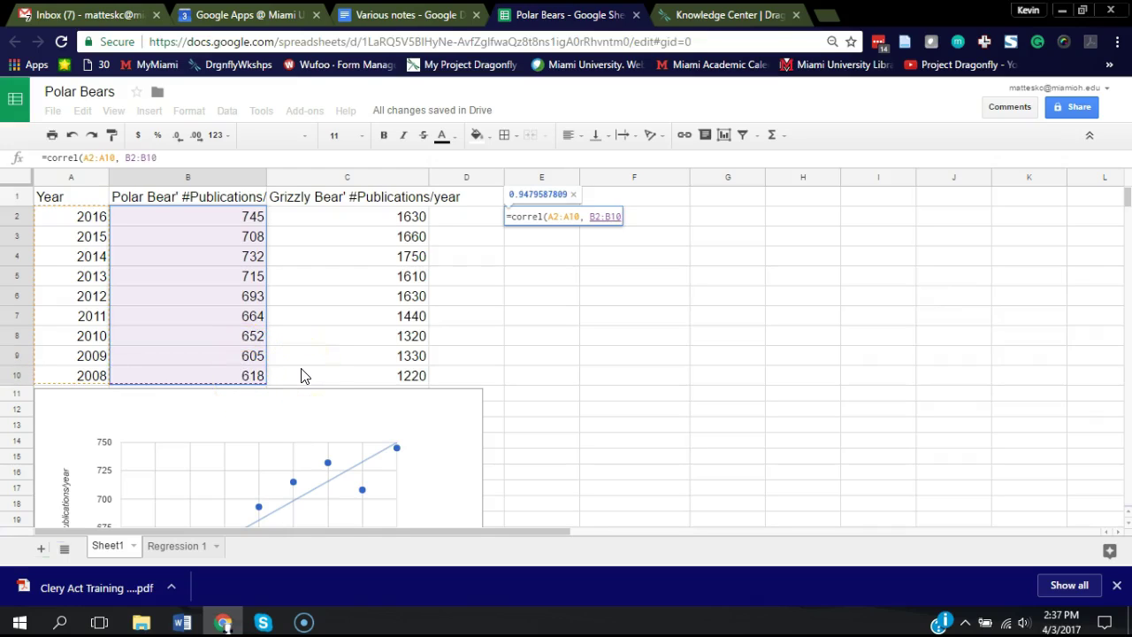
text())
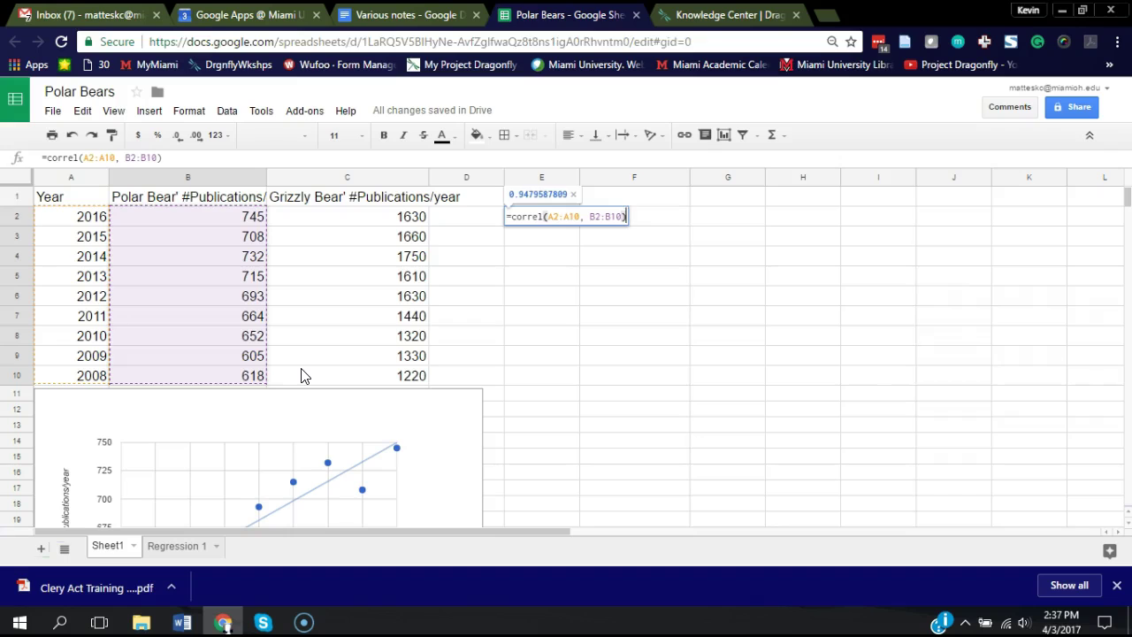
key(Return)
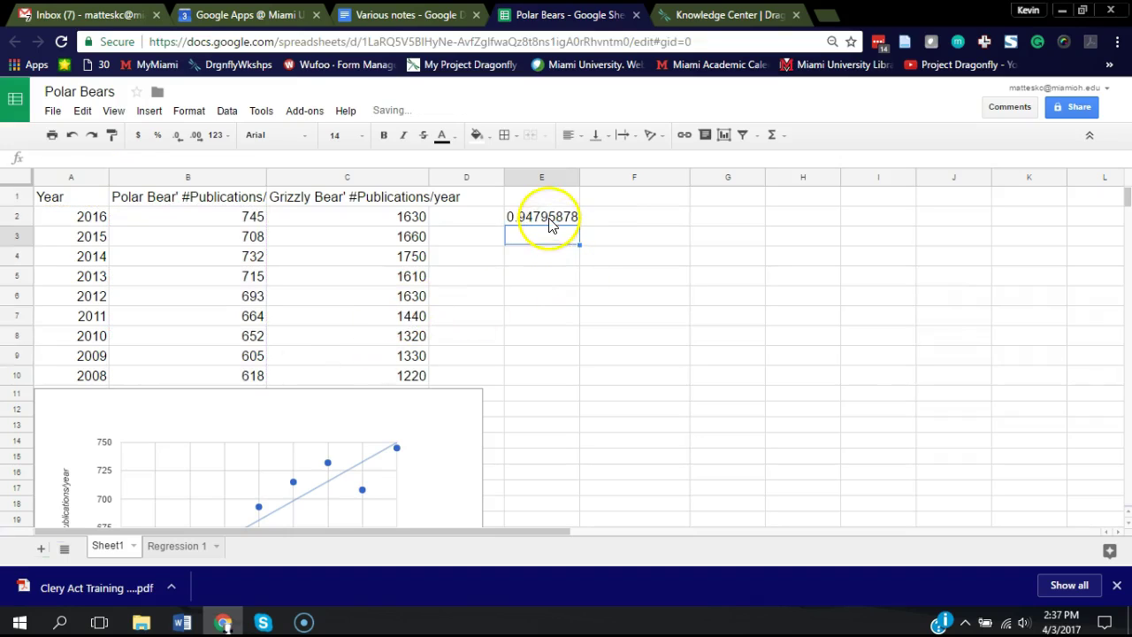
click(544, 220)
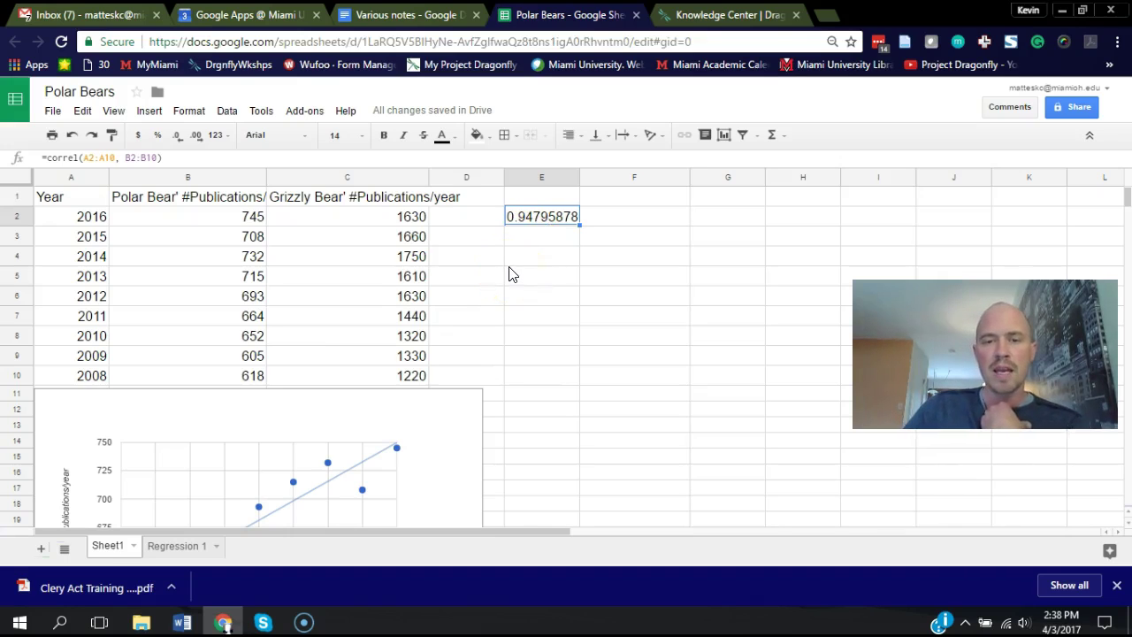
click(522, 251)
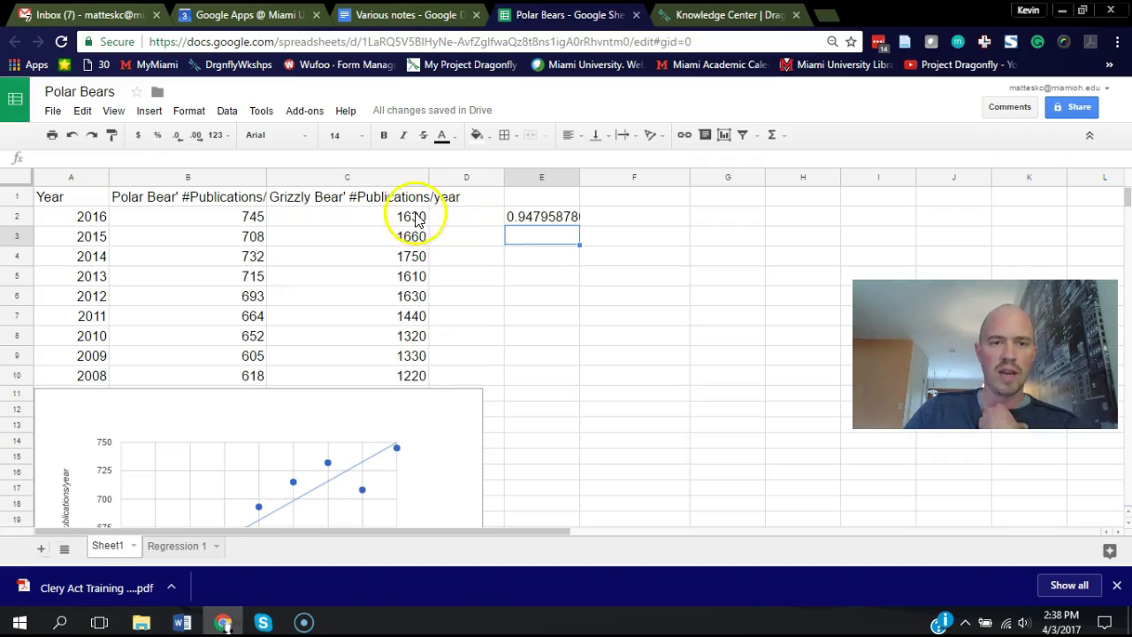
- Start a Regression analysis with the Statistics add-on and add Year as the predictor variable
click(304, 112)
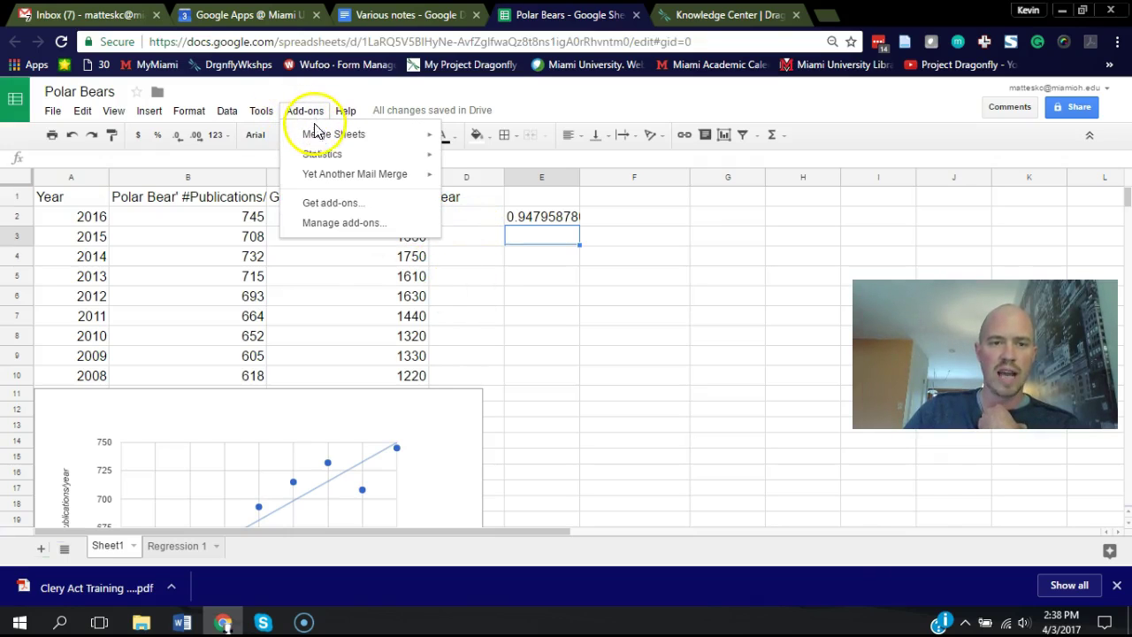
mouse_move(317, 140)
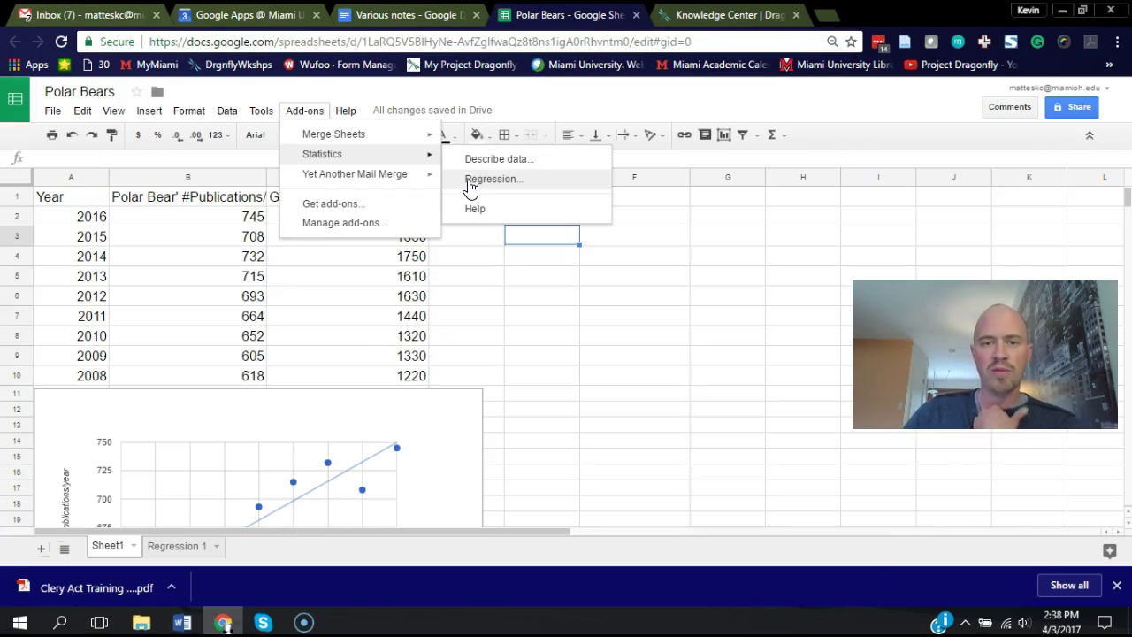
click(474, 181)
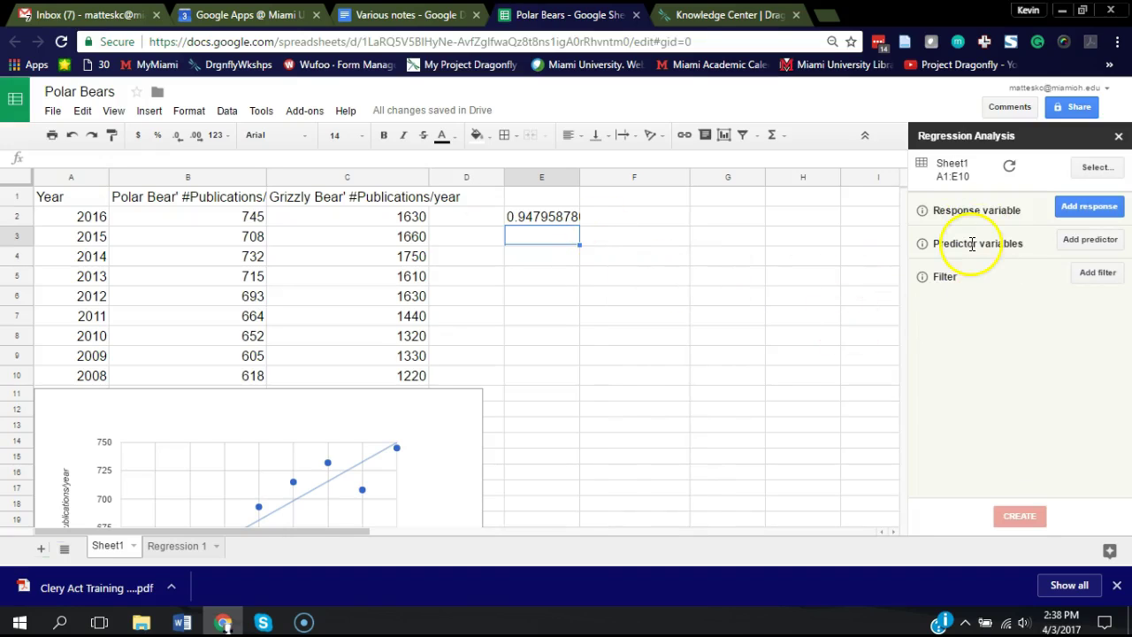
click(1076, 217)
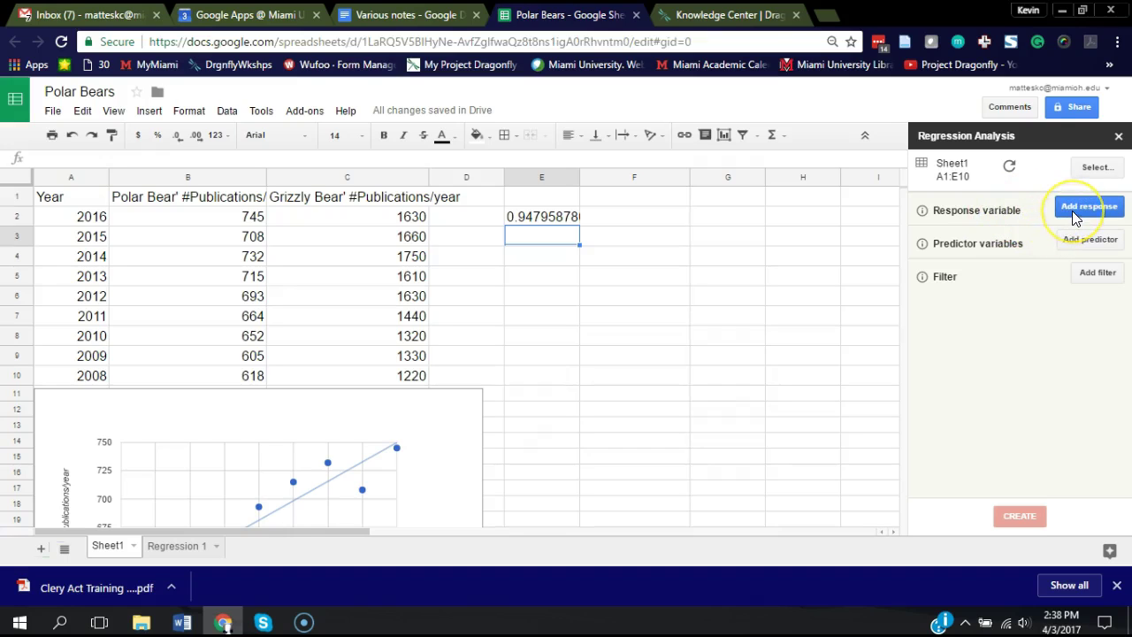
click(1086, 247)
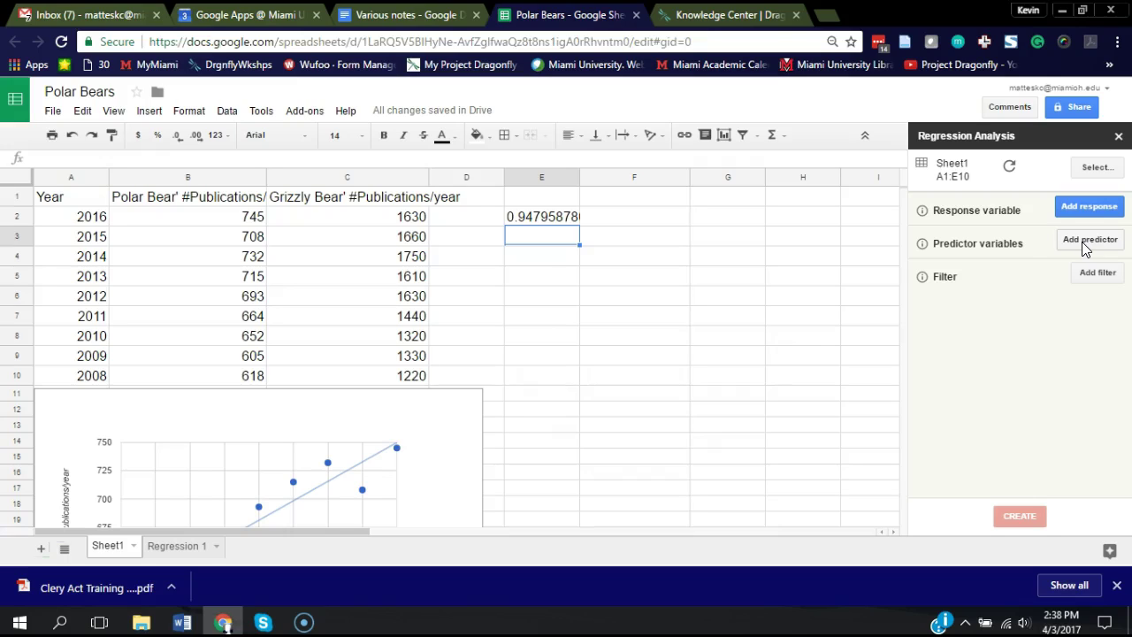
click(1085, 246)
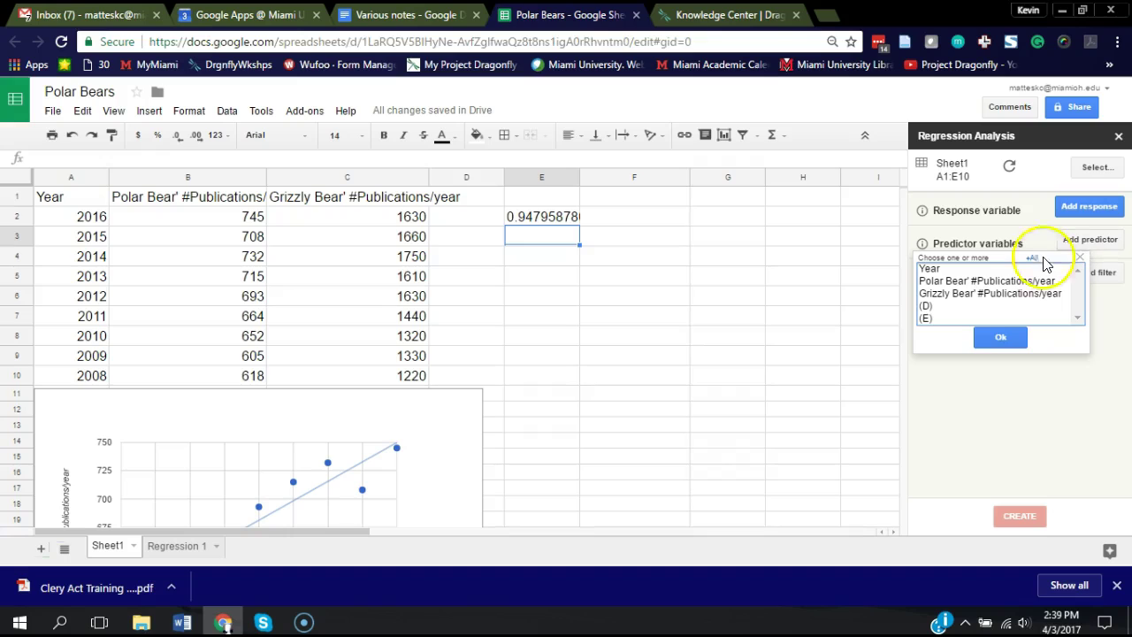
click(940, 269)
click(1001, 341)
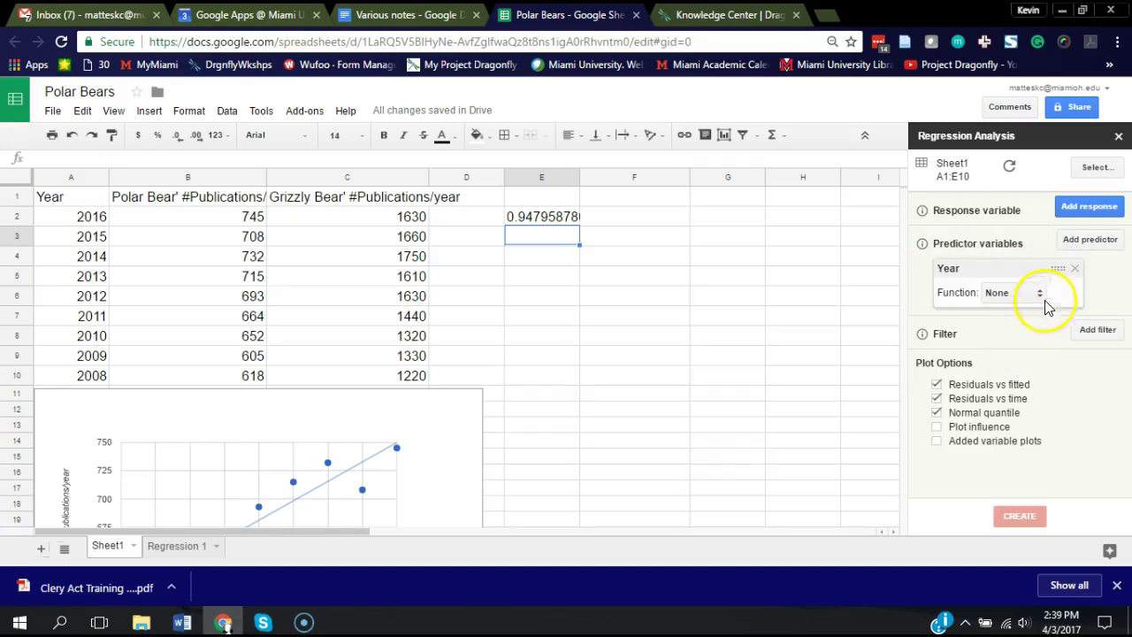
- Add Polar Bear' #Publications/year as the response variable and create the regression with the default Gaussian error family and plot options
click(1083, 212)
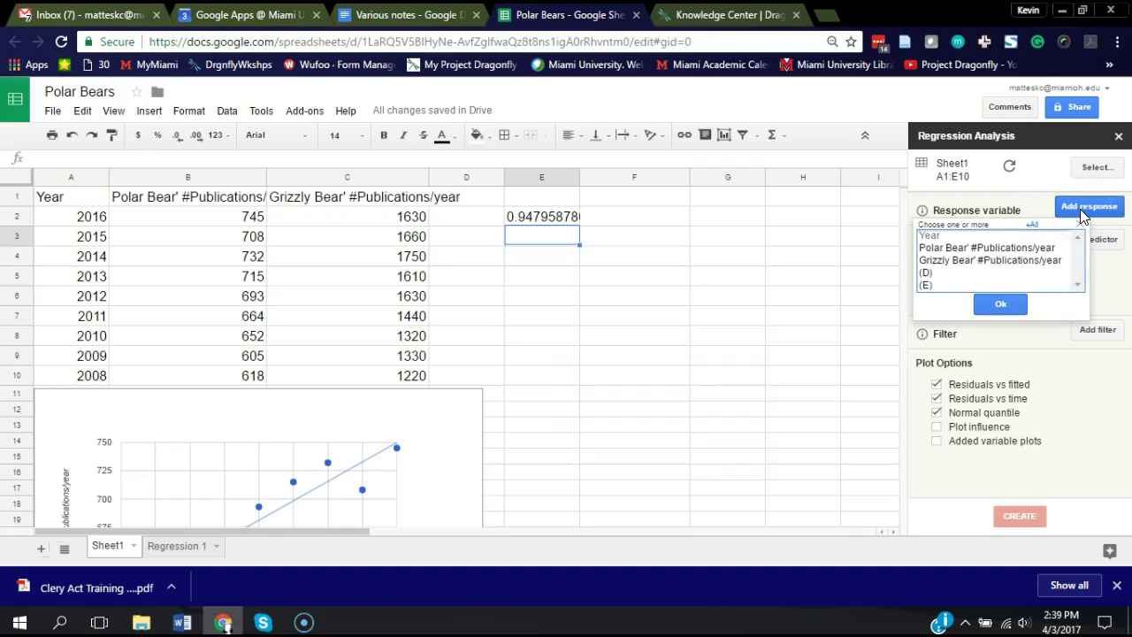
click(1018, 249)
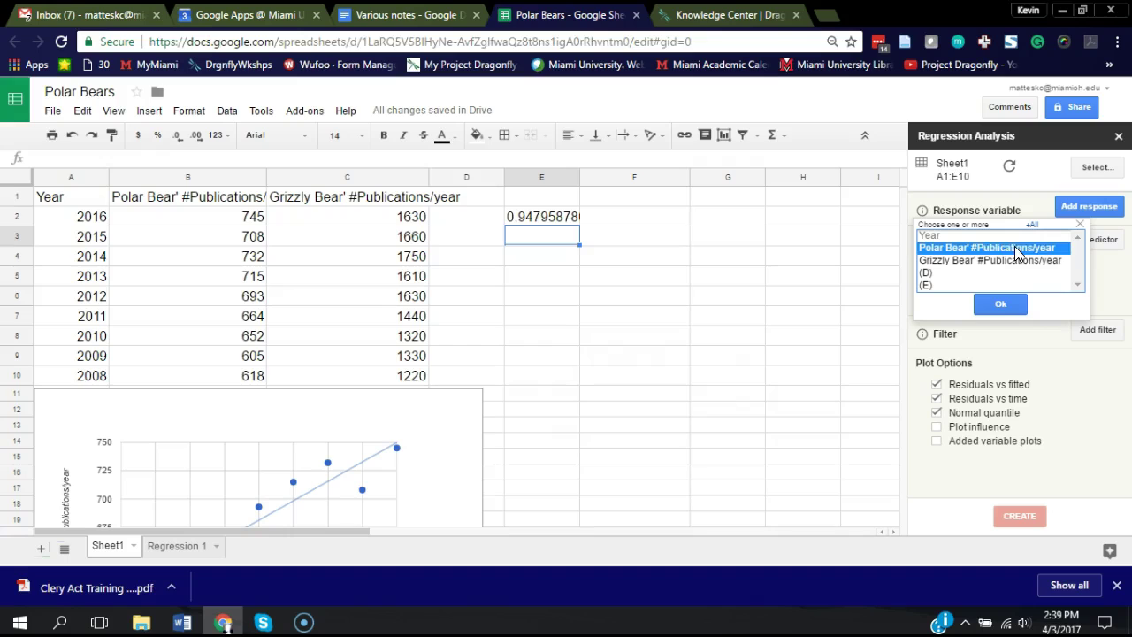
click(1004, 304)
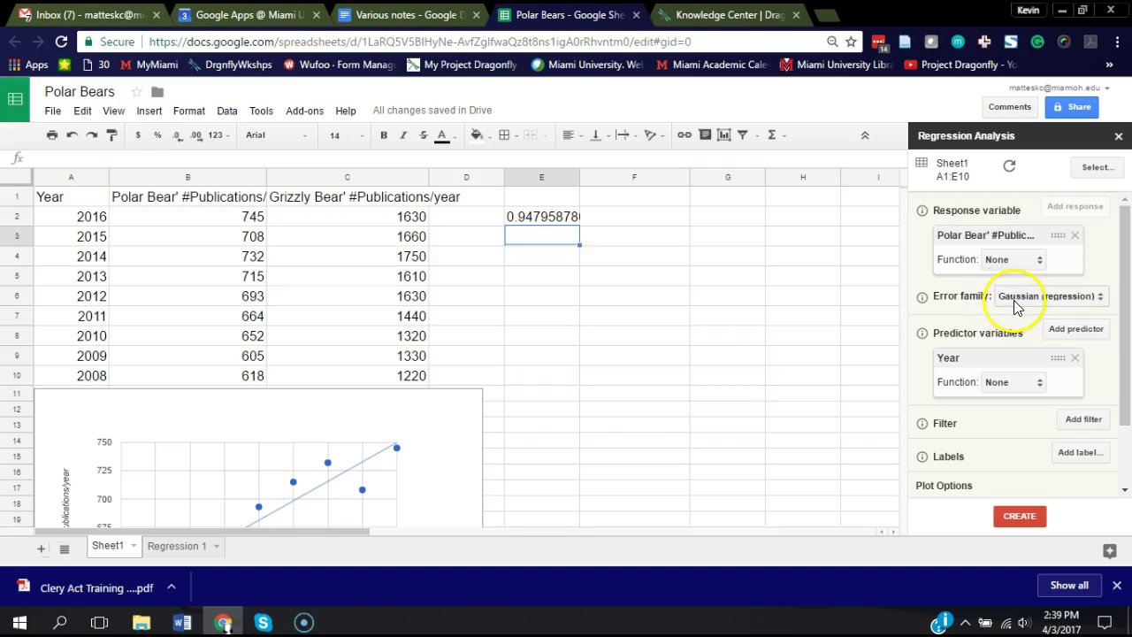
scroll(1017, 307, down, 2)
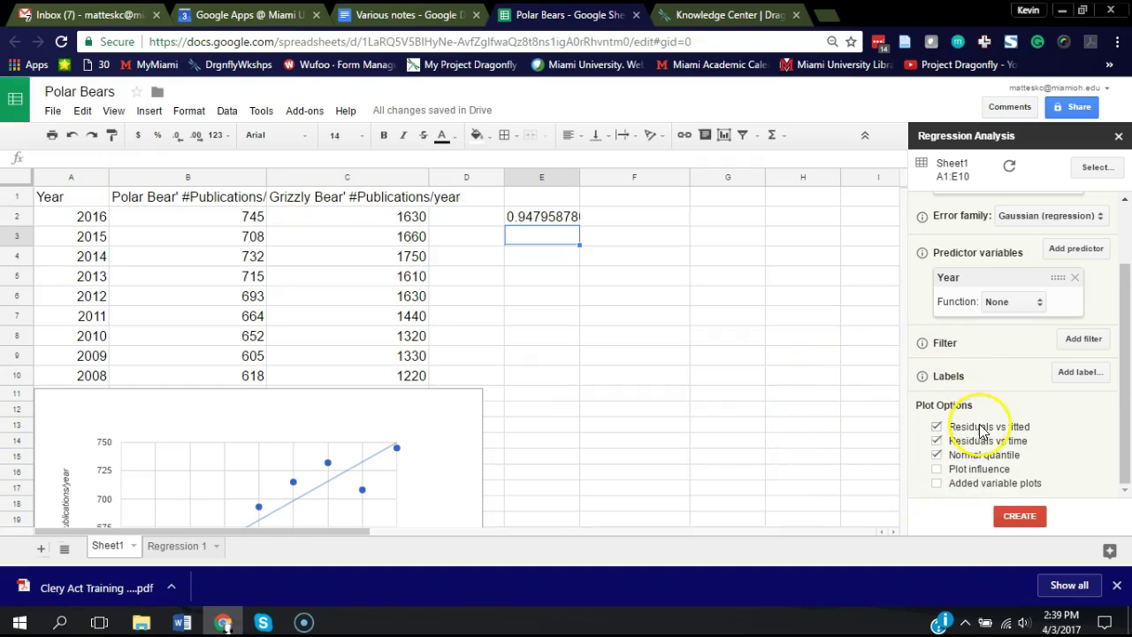
click(1023, 518)
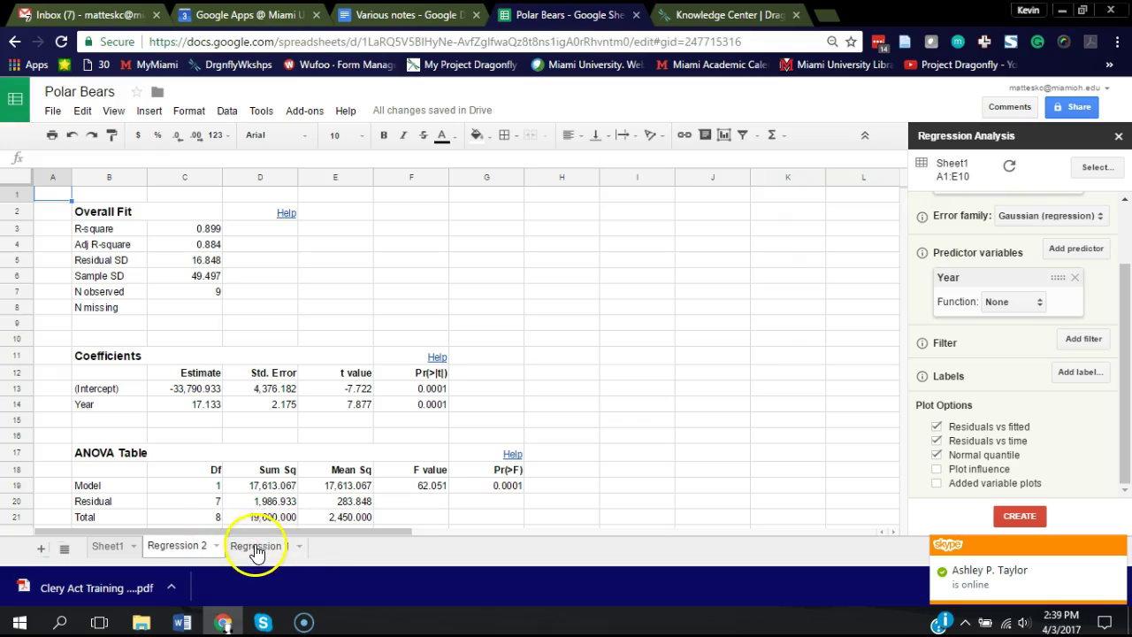
- Examine the R-square, the coefficient p-values and the ANOVA p-value on the Regression 2 sheet, and return to Sheet1
click(124, 232)
click(201, 230)
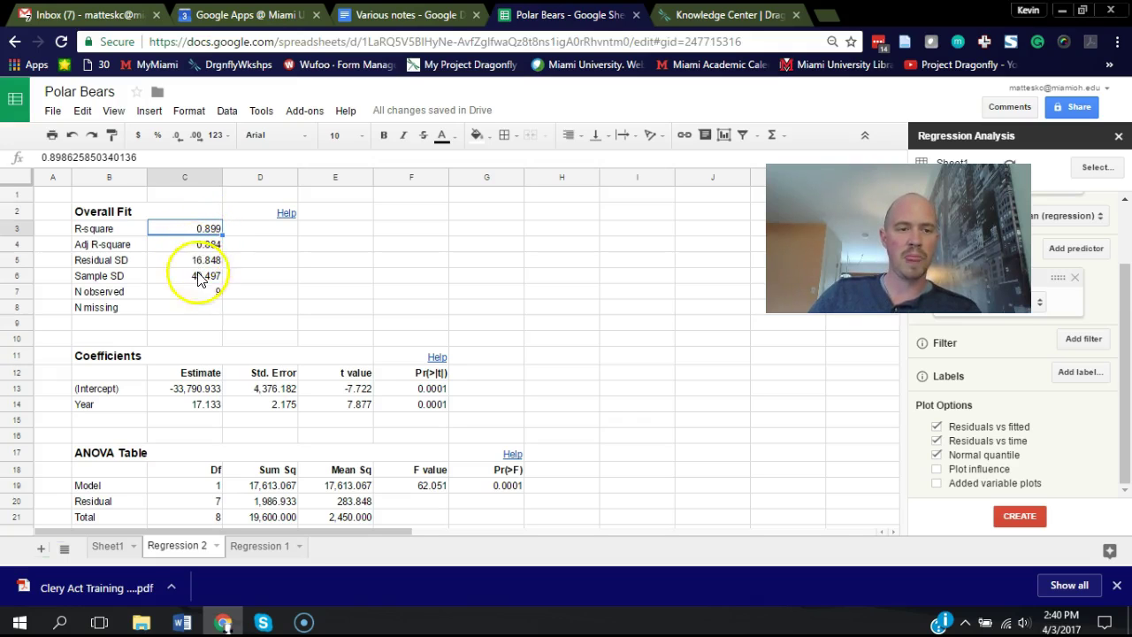
scroll(195, 311, down, 1)
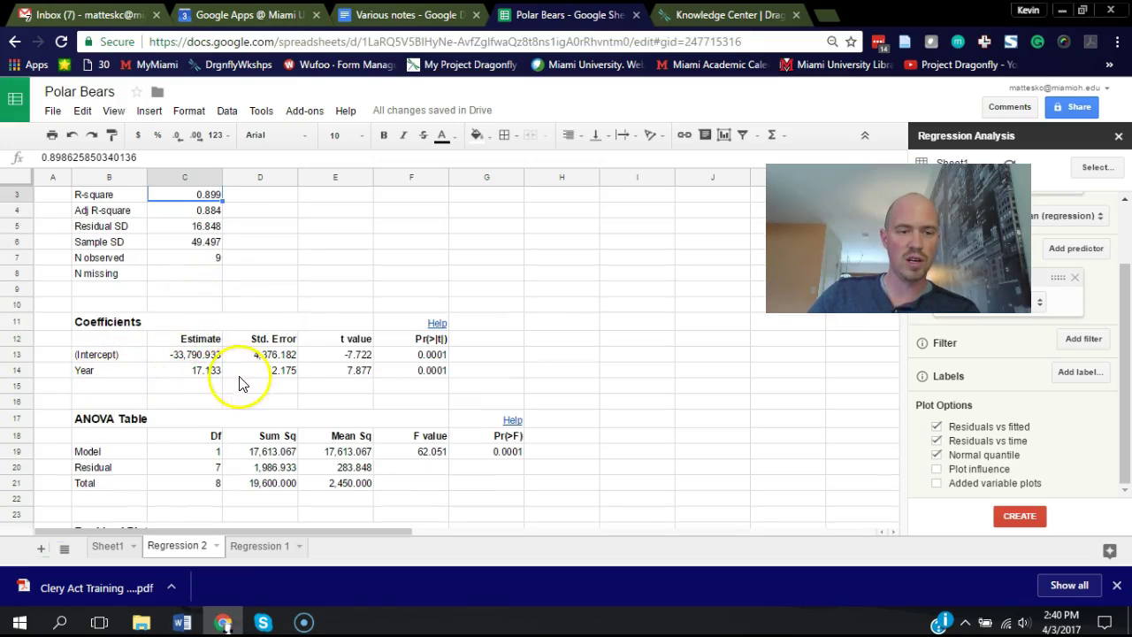
click(414, 373)
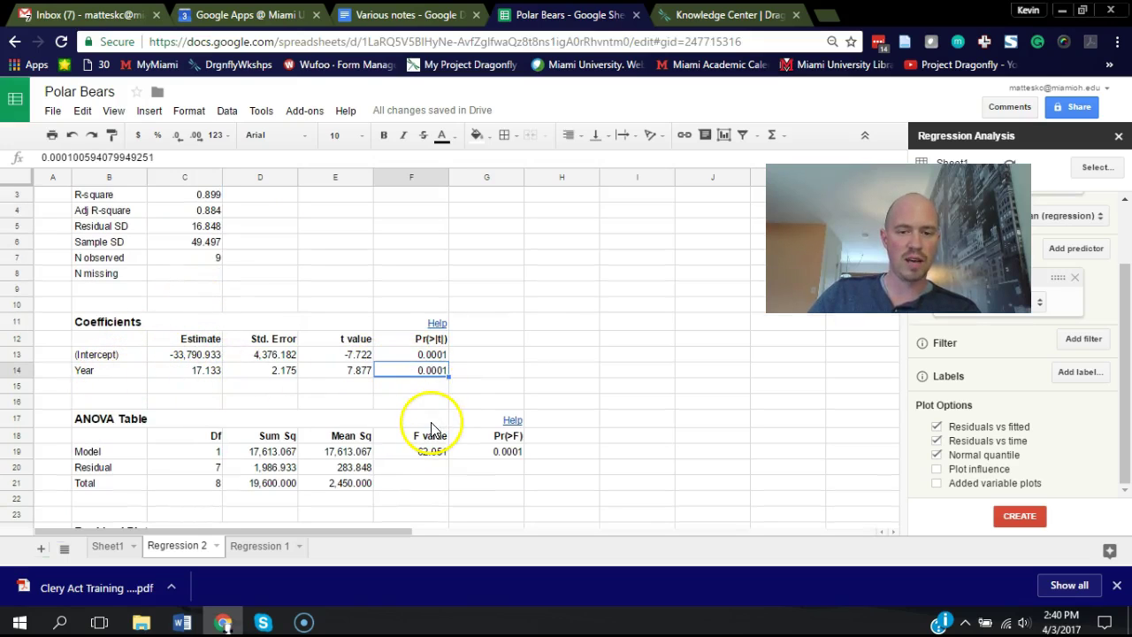
click(504, 455)
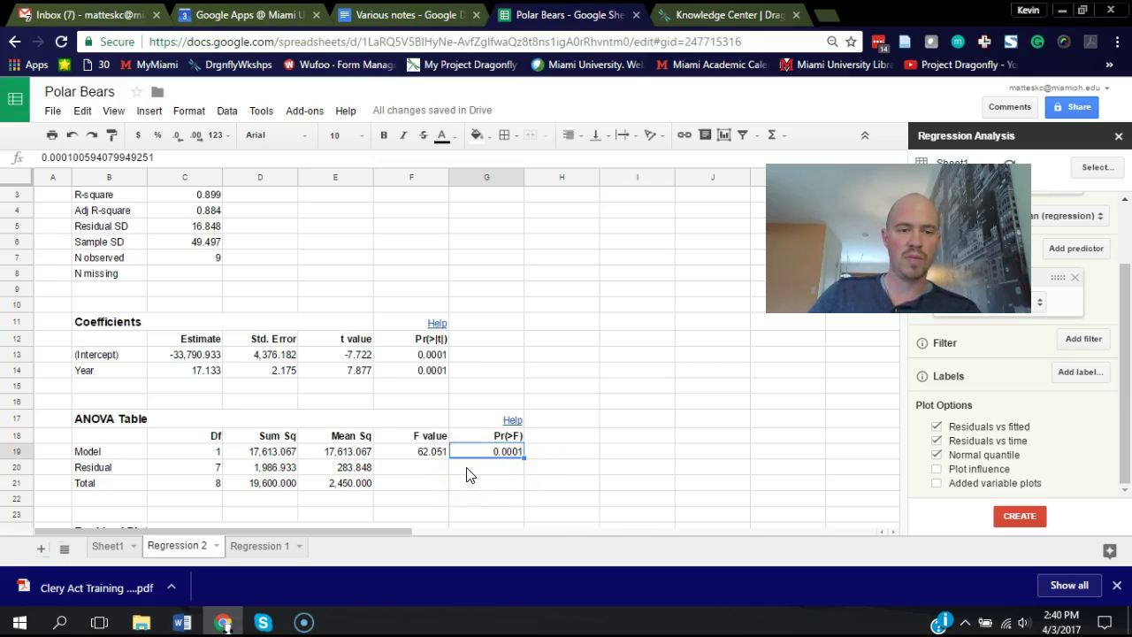
click(431, 355)
click(431, 371)
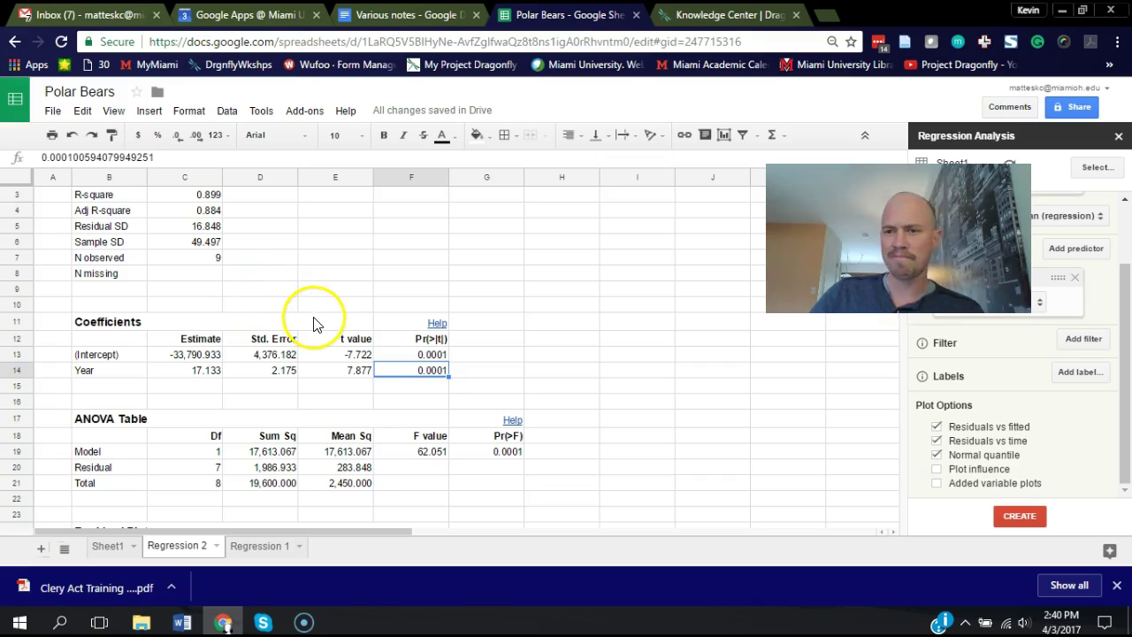
scroll(299, 292, up, 1)
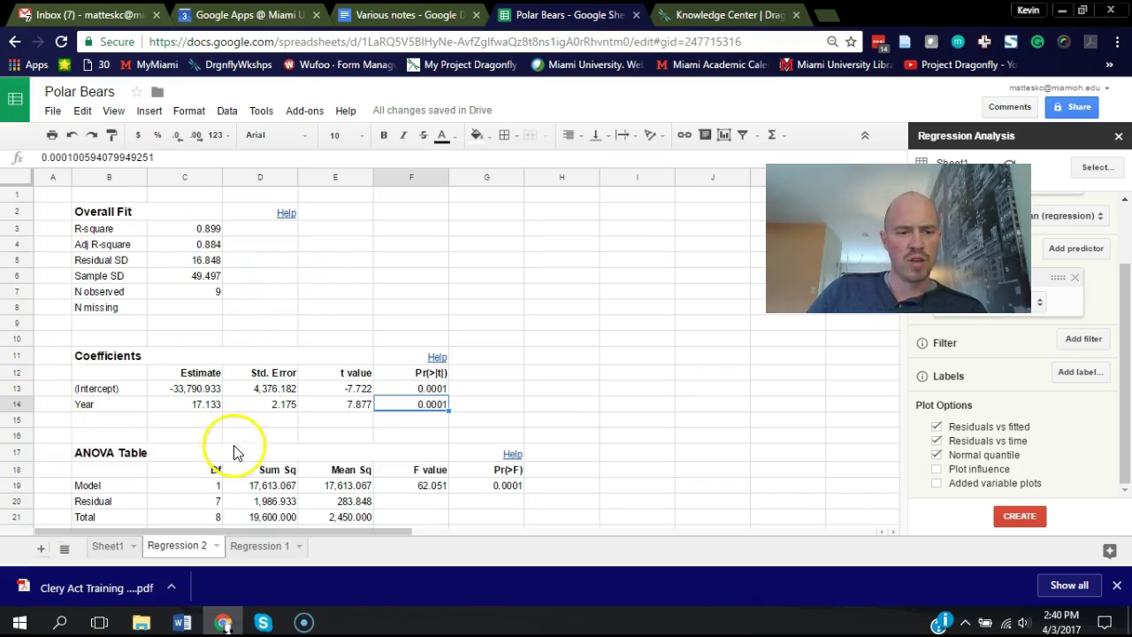
click(106, 546)
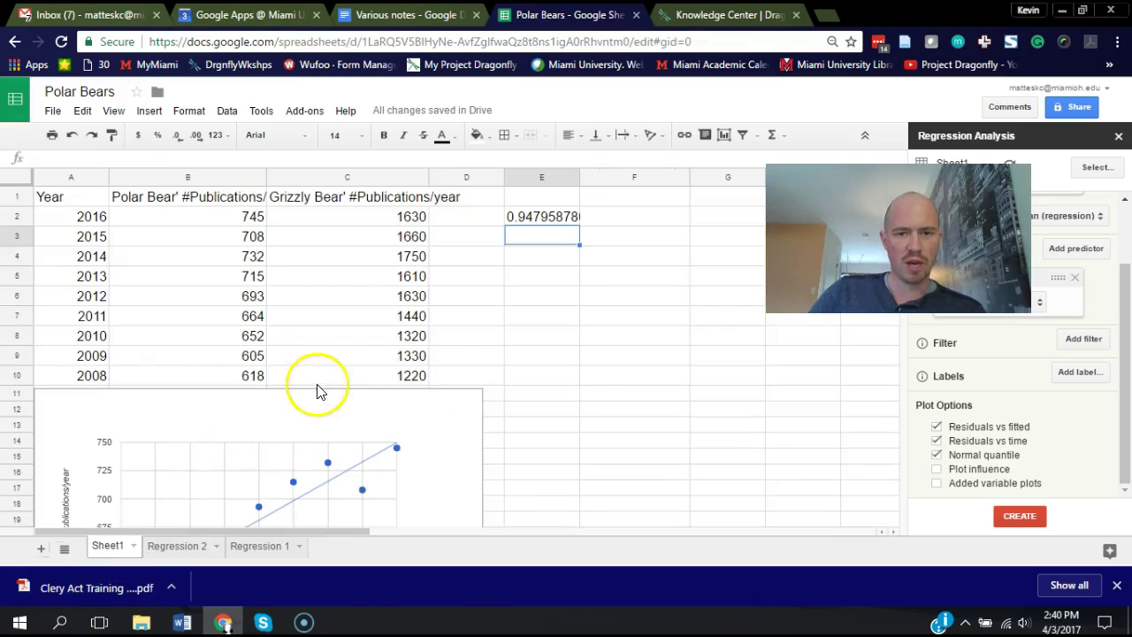